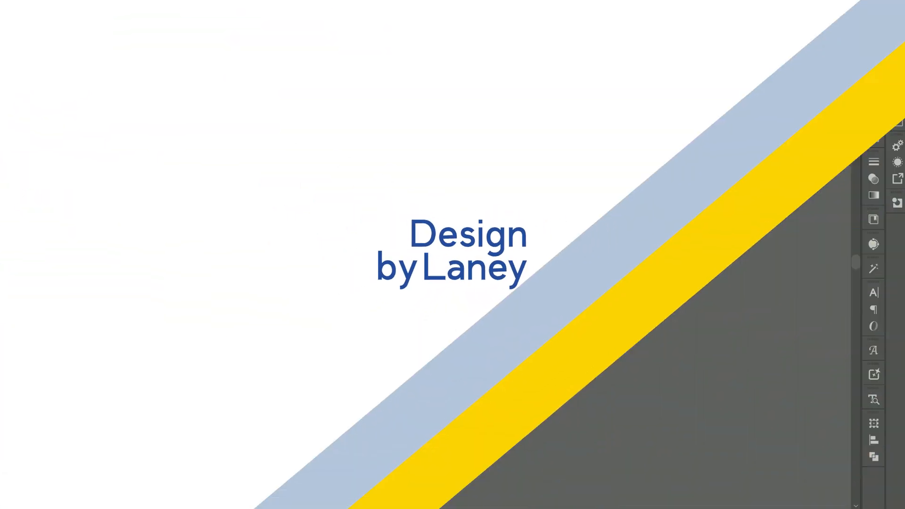
- Examine the wedding invitation suite laid out across several artboards, from the envelope and invitation to the rehearsal dinner cards
{"action": "key", "text": "ctrl+minus"}
{"action": "key", "text": "ctrl+minus"}
{"action": "key", "text": "ctrl+minus"}
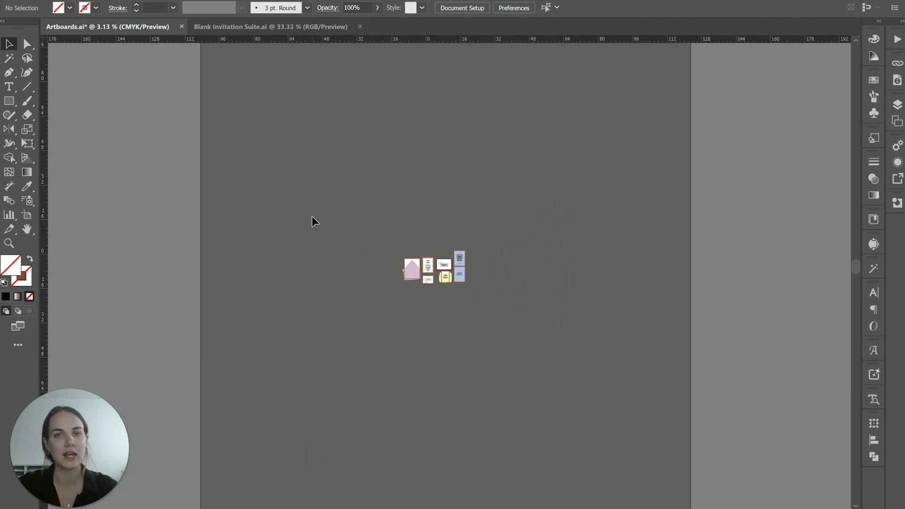
{"action": "left_click", "coordinate": [439, 265]}
{"action": "scroll", "coordinate": [439, 266], "scroll_direction": "up", "scroll_amount": 3}
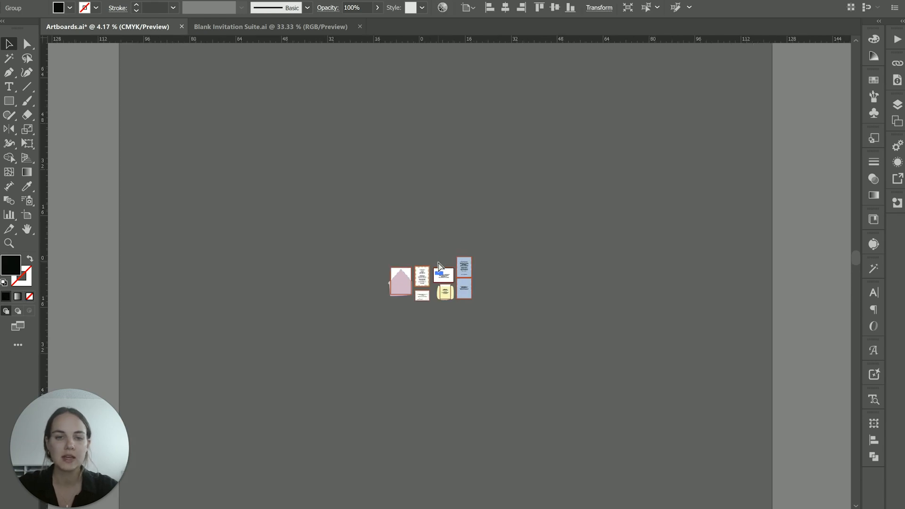
{"action": "scroll", "coordinate": [439, 265], "scroll_direction": "up", "scroll_amount": 6}
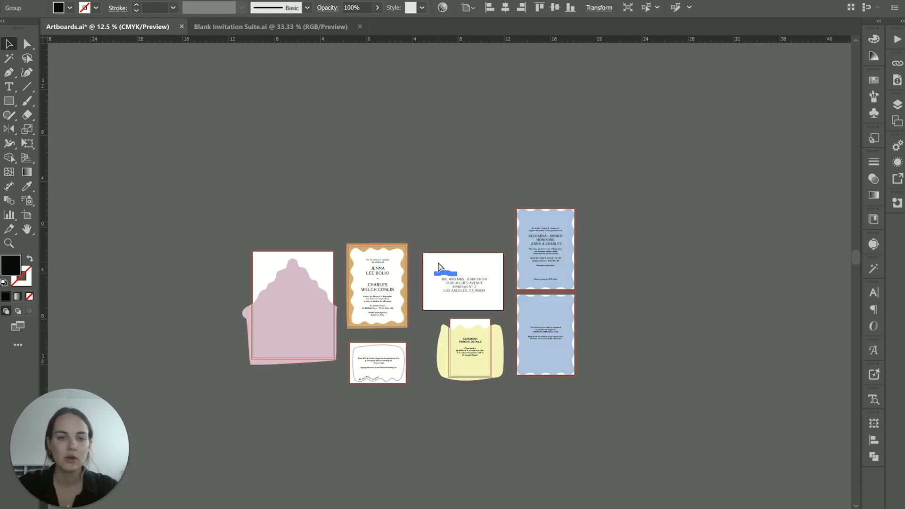
{"action": "scroll", "coordinate": [439, 263], "scroll_direction": "down", "scroll_amount": 5}
{"action": "scroll", "coordinate": [439, 263], "scroll_direction": "up", "scroll_amount": 6}
{"action": "scroll", "coordinate": [439, 263], "scroll_direction": "right", "scroll_amount": 4}
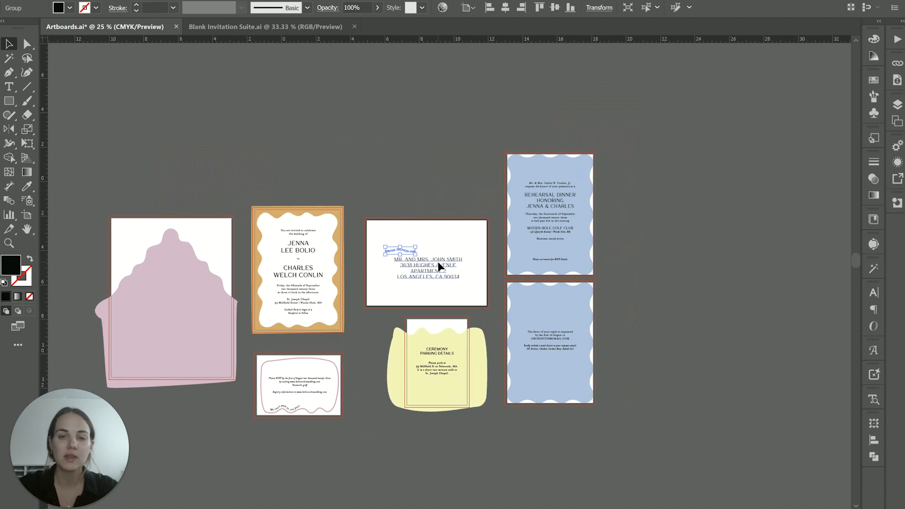
{"action": "scroll", "coordinate": [600, 280], "scroll_direction": "left", "scroll_amount": 6}
{"action": "scroll", "coordinate": [599, 279], "scroll_direction": "left", "scroll_amount": 2}
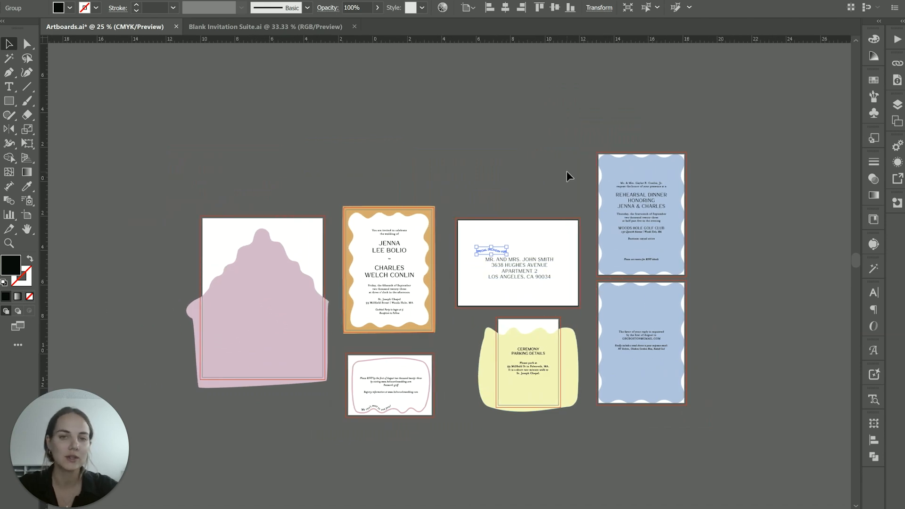
{"action": "scroll", "coordinate": [567, 171], "scroll_direction": "up", "scroll_amount": 1}
{"action": "scroll", "coordinate": [567, 171], "scroll_direction": "right", "scroll_amount": 4}
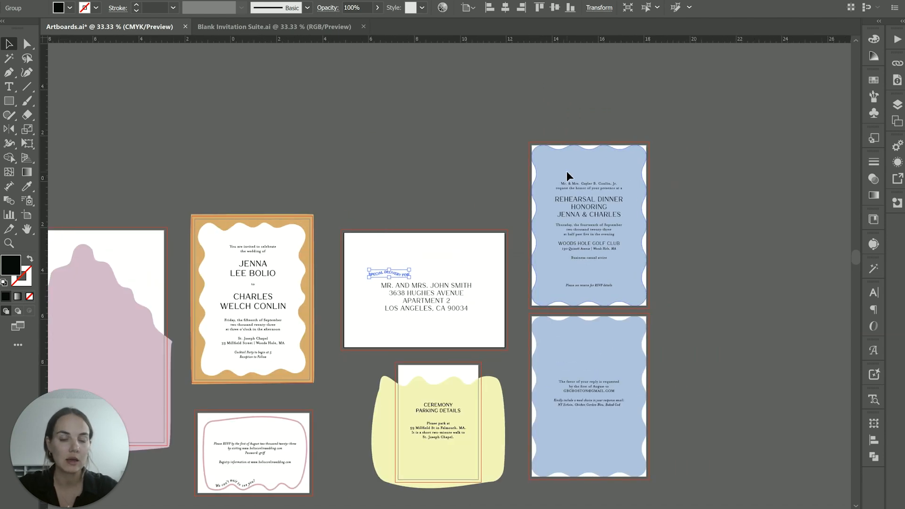
{"action": "scroll", "coordinate": [567, 171], "scroll_direction": "left", "scroll_amount": 8}
{"action": "scroll", "coordinate": [567, 171], "scroll_direction": "down", "scroll_amount": 4}
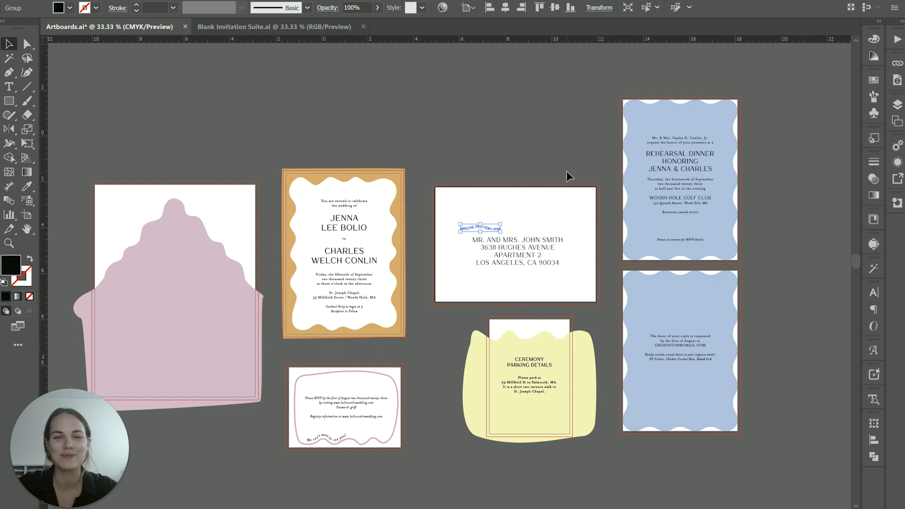
{"action": "left_click", "coordinate": [545, 147]}
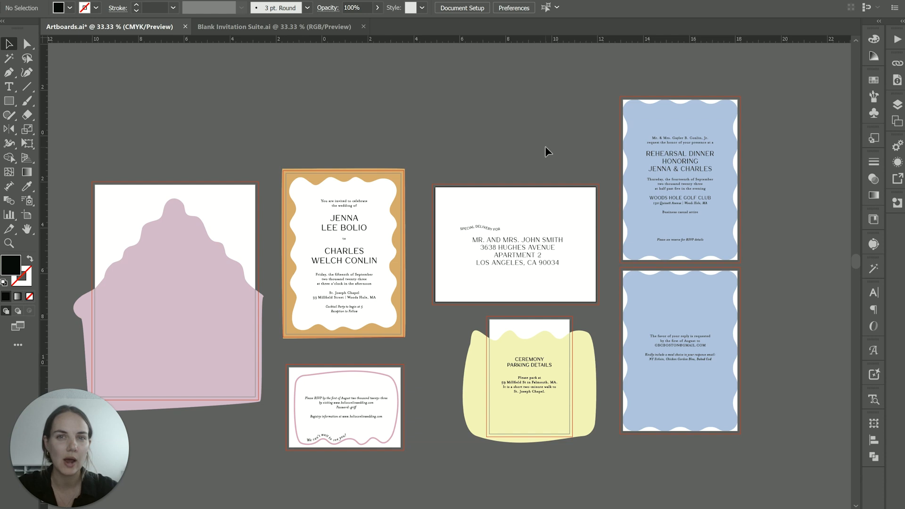
- Draw a roughly square rectangle on the empty canvas above the wedding invitation artboard and fill it pink
{"action": "scroll", "coordinate": [546, 151], "scroll_direction": "up", "scroll_amount": 4}
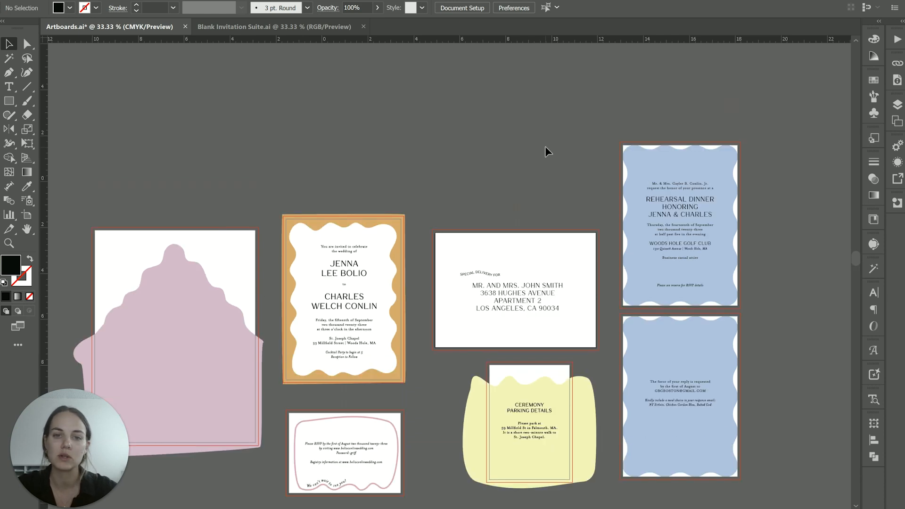
{"action": "left_click", "coordinate": [9, 100]}
{"action": "left_click_drag", "start_coordinate": [319, 99], "coordinate": [418, 194]}
{"action": "left_click", "coordinate": [70, 8]}
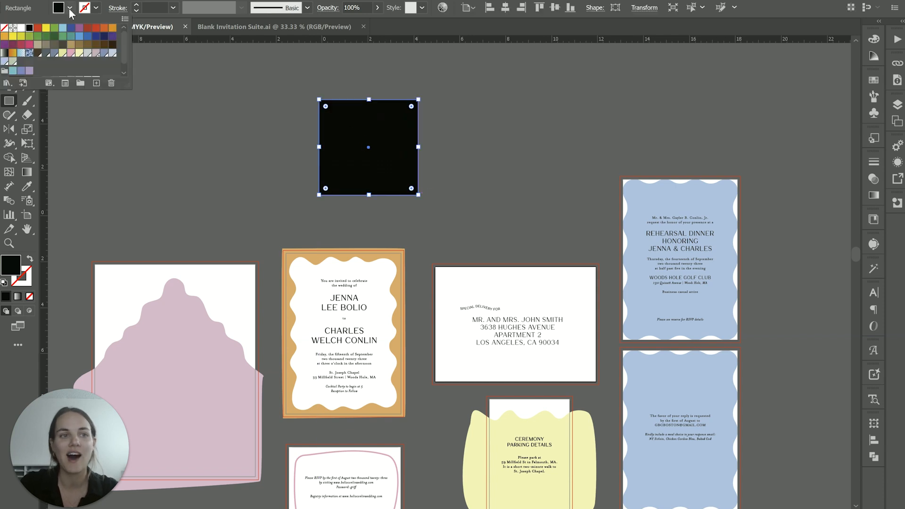
{"action": "left_click", "coordinate": [71, 52]}
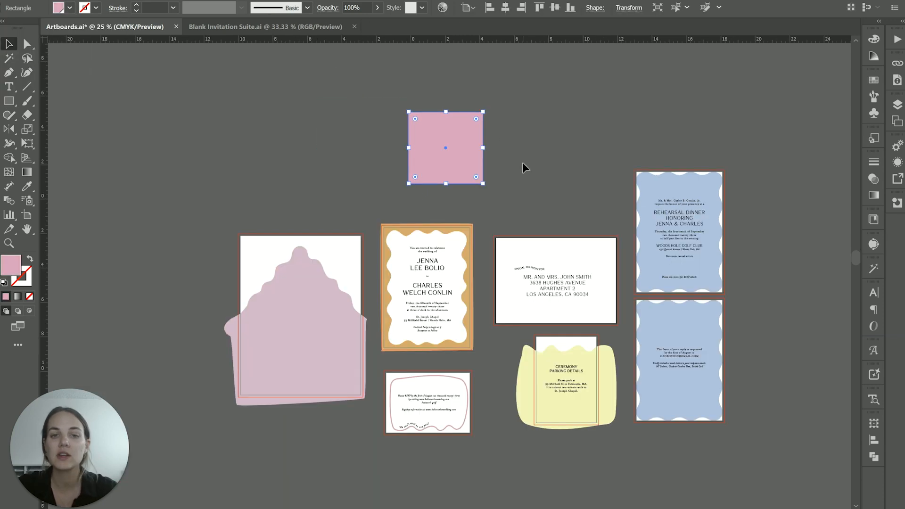
{"action": "left_click", "coordinate": [523, 163]}
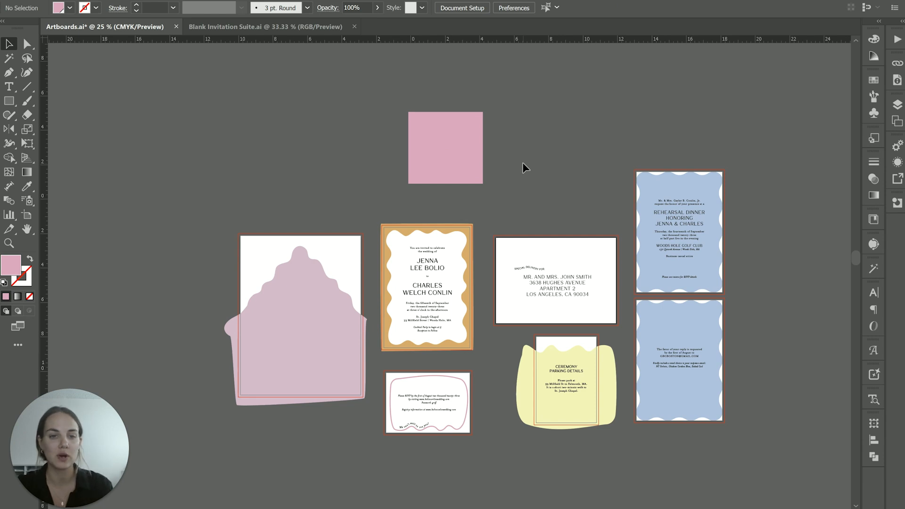
- Move the pink rectangle slightly up and to the left on the canvas, and delete it
{"action": "left_click", "coordinate": [458, 140]}
{"action": "left_click_drag", "start_coordinate": [459, 139], "coordinate": [432, 126]}
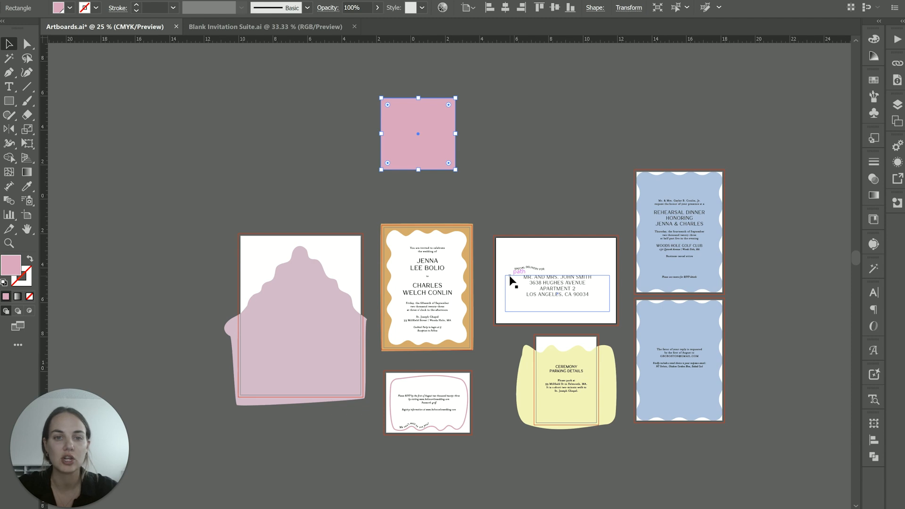
{"action": "left_click", "coordinate": [512, 202]}
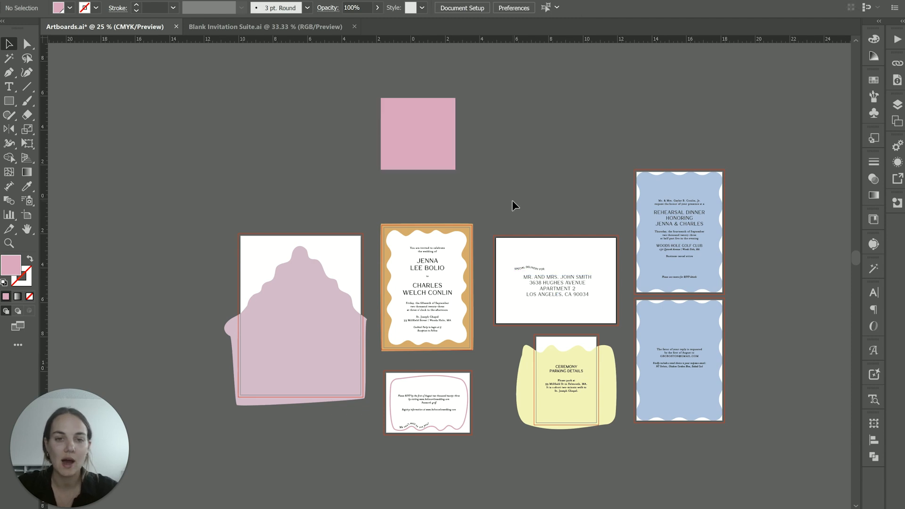
{"action": "left_click", "coordinate": [410, 124]}
{"action": "key", "text": "Delete"}
- Inspect the shapes on the two blue rehearsal dinner artboards and select all artwork to review the whole suite
{"action": "scroll", "coordinate": [424, 246], "scroll_direction": "down", "scroll_amount": 2}
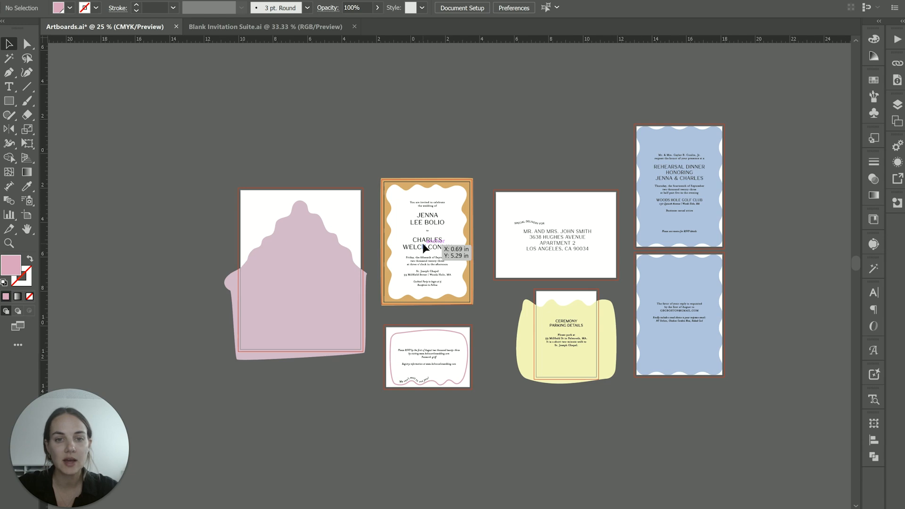
{"action": "scroll", "coordinate": [423, 242], "scroll_direction": "right", "scroll_amount": 2}
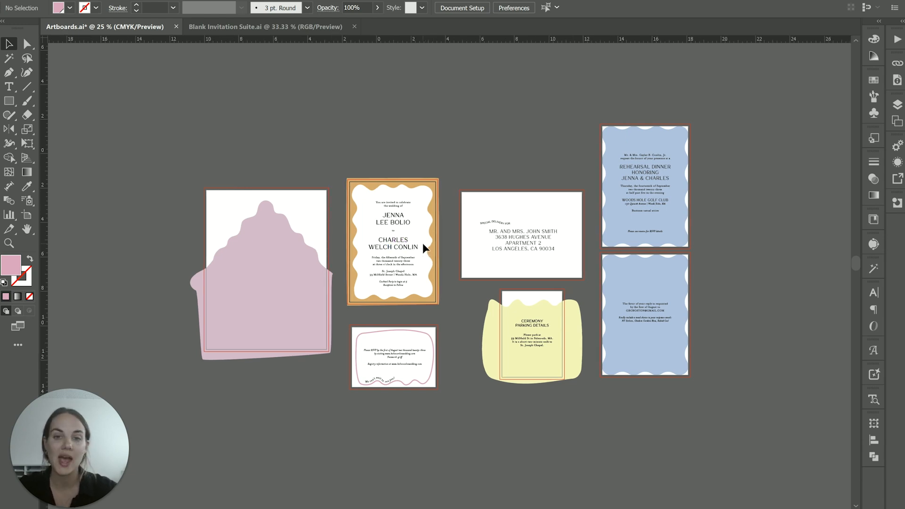
{"action": "left_click", "coordinate": [665, 133]}
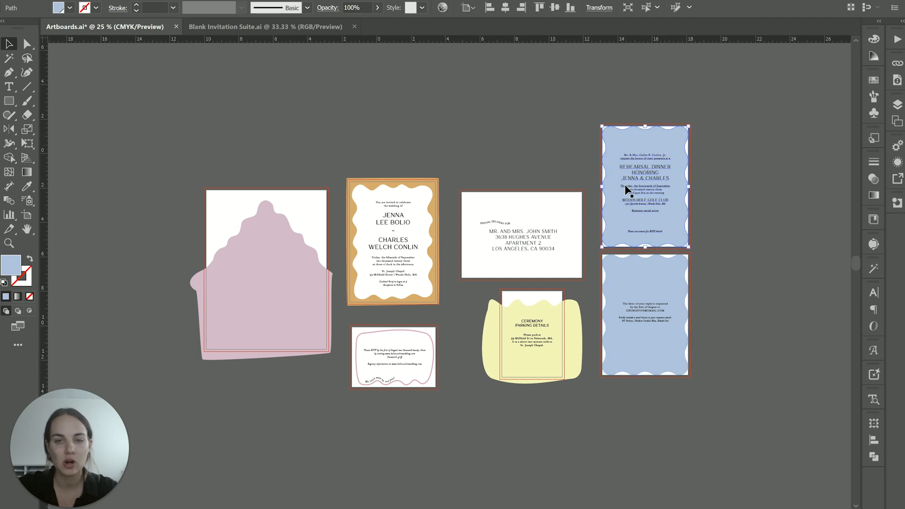
{"action": "left_click", "coordinate": [653, 289]}
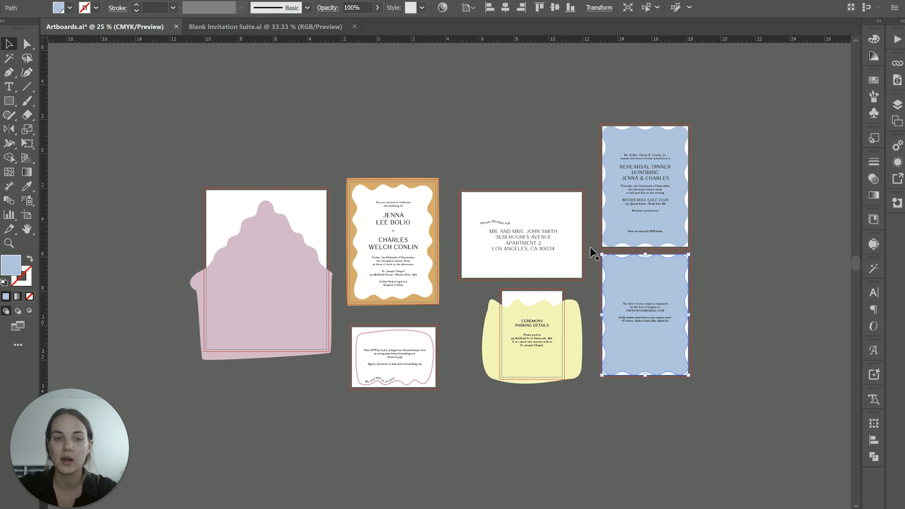
{"action": "left_click", "coordinate": [699, 255]}
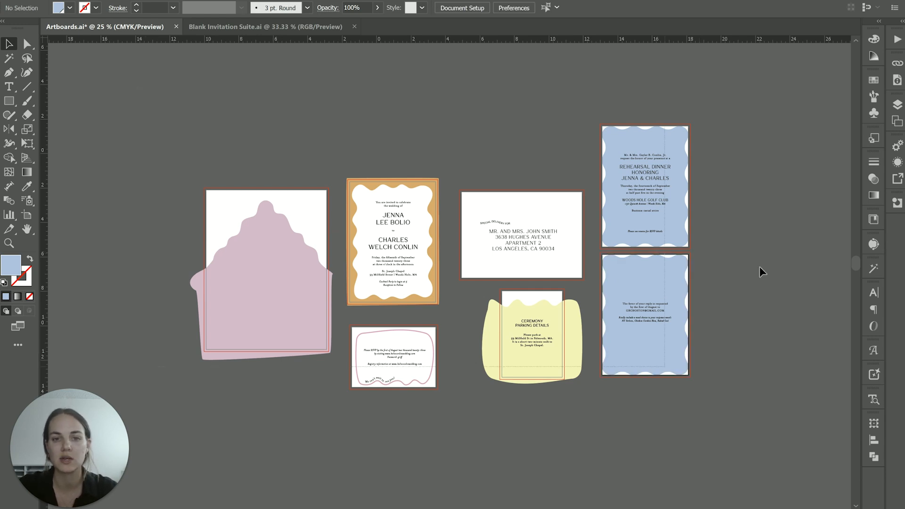
{"action": "key", "text": "ctrl+a"}
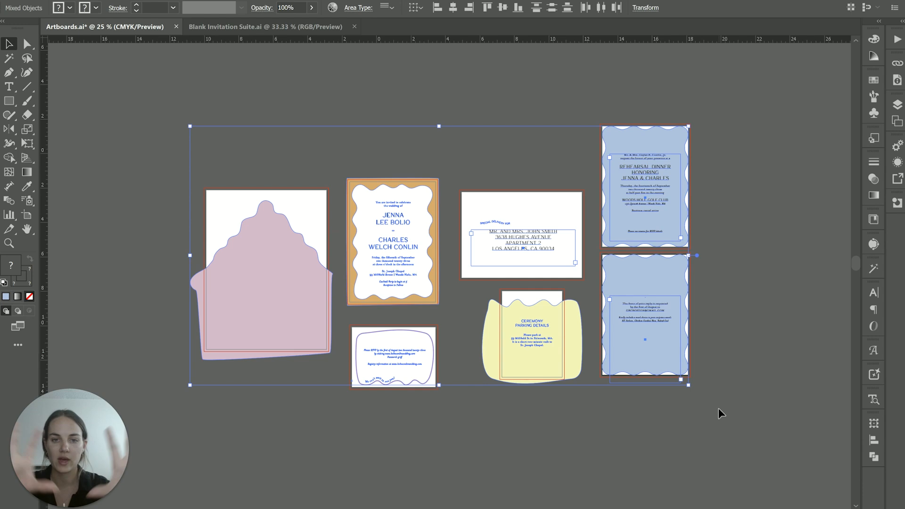
{"action": "left_click", "coordinate": [765, 296]}
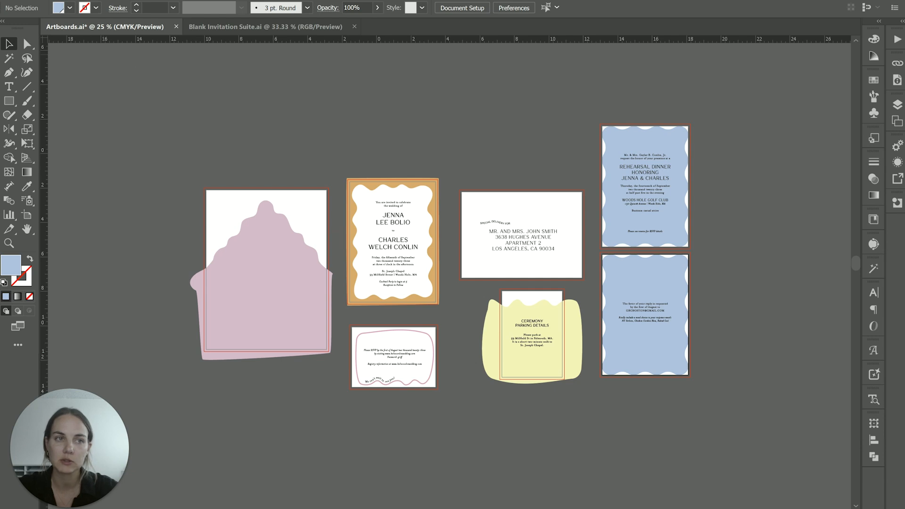
- Create a new CMYK document from the recent custom 5 x 7 in preset with 0.125 in bleed
{"action": "left_click", "coordinate": [53, 0]}
{"action": "left_click", "coordinate": [55, 1]}
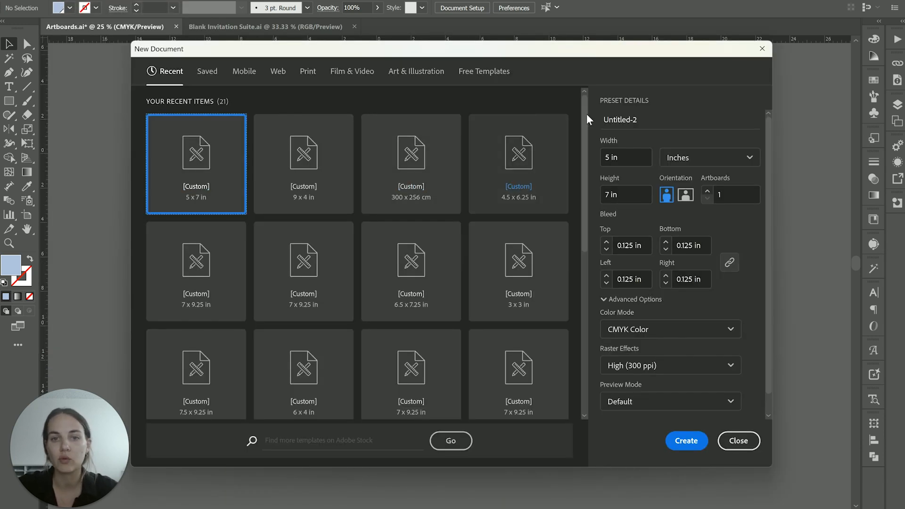
{"action": "left_click", "coordinate": [204, 76]}
{"action": "left_click", "coordinate": [173, 73]}
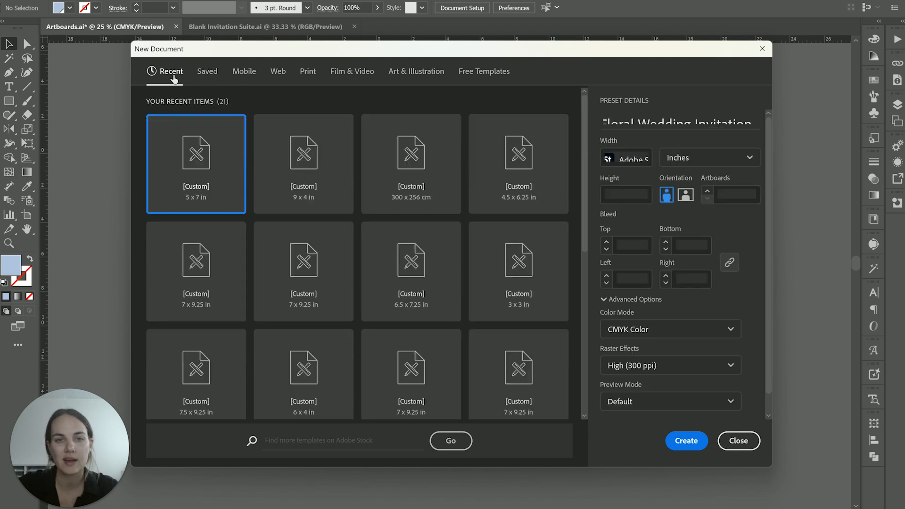
{"action": "left_click", "coordinate": [501, 77]}
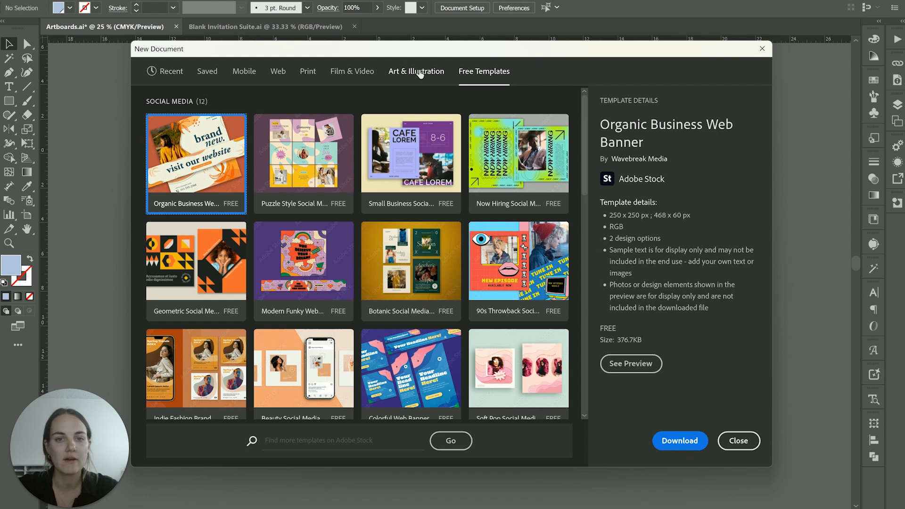
{"action": "left_click", "coordinate": [421, 73]}
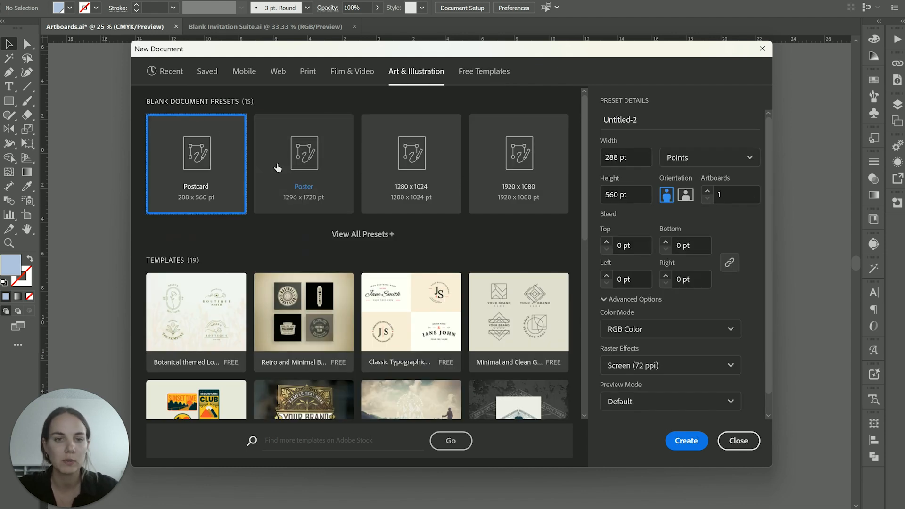
{"action": "left_click", "coordinate": [170, 75]}
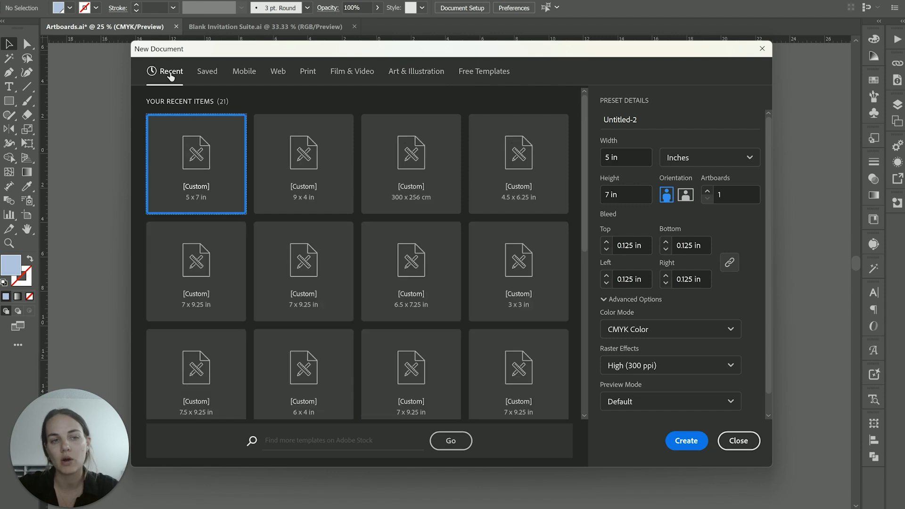
{"action": "double_click", "coordinate": [206, 168]}
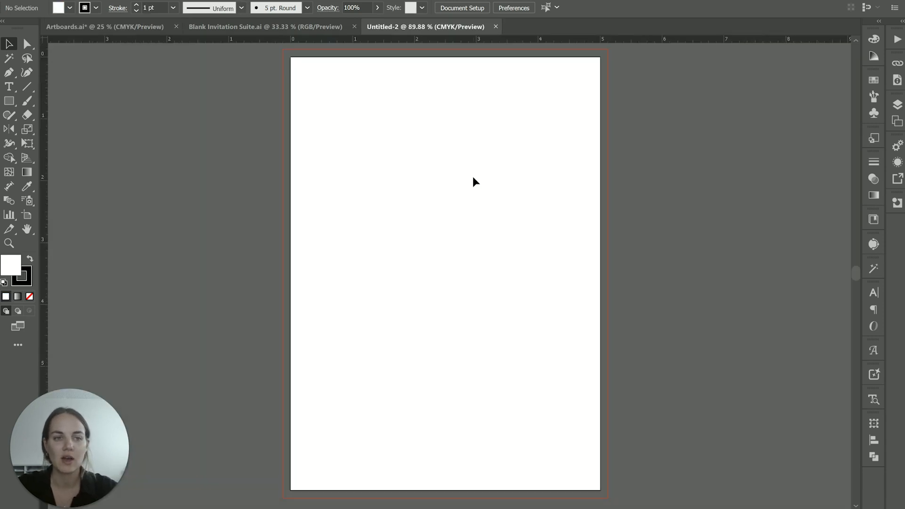
- With the Artboard tool, freely reposition the first artboard and resize it to a landscape format of about 9 x 5.6 in
{"action": "key", "text": "ctrl+minus"}
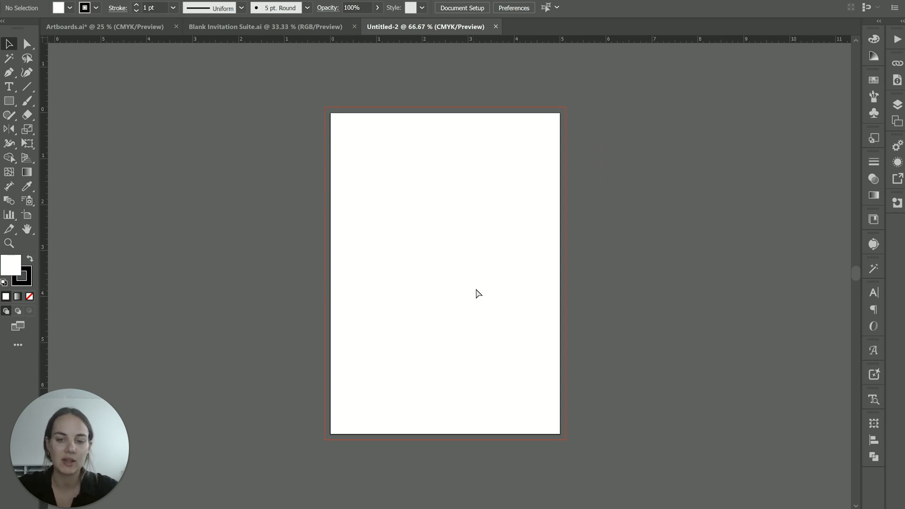
{"action": "key", "text": "ctrl+plus"}
{"action": "key", "text": "ctrl+minus"}
{"action": "scroll", "coordinate": [476, 289], "scroll_direction": "right", "scroll_amount": 2}
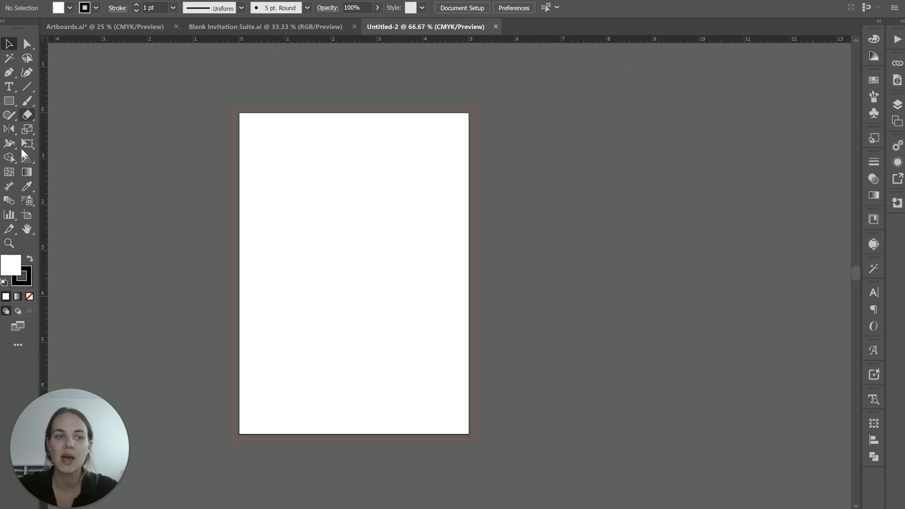
{"action": "left_click", "coordinate": [28, 216]}
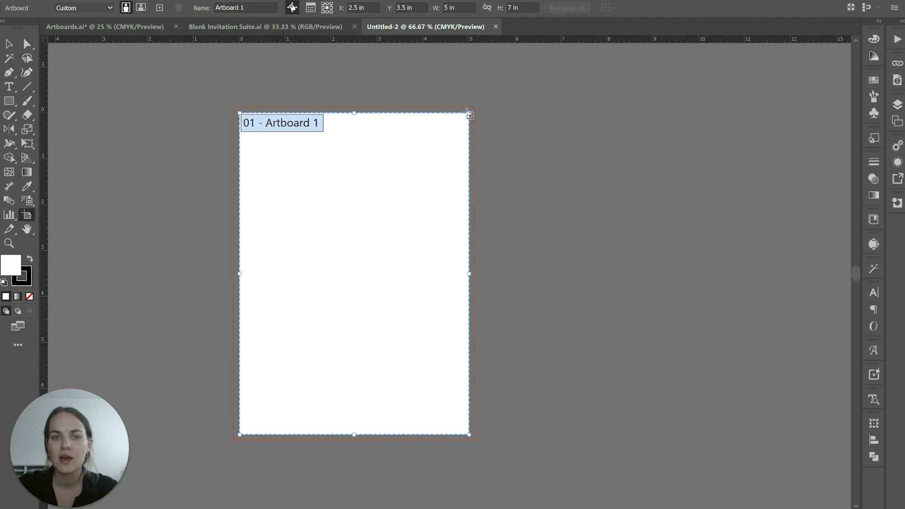
{"action": "left_click_drag", "start_coordinate": [390, 172], "coordinate": [603, 152]}
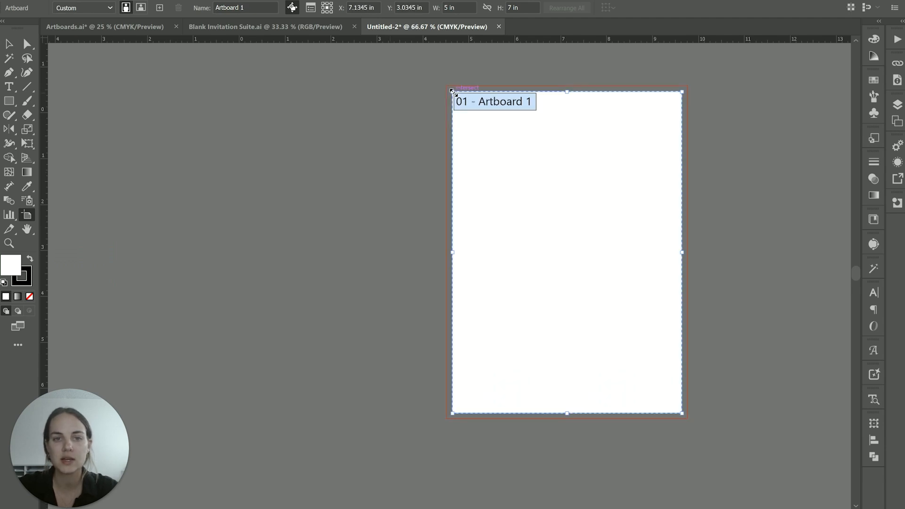
{"action": "left_click_drag", "start_coordinate": [452, 94], "coordinate": [270, 156]}
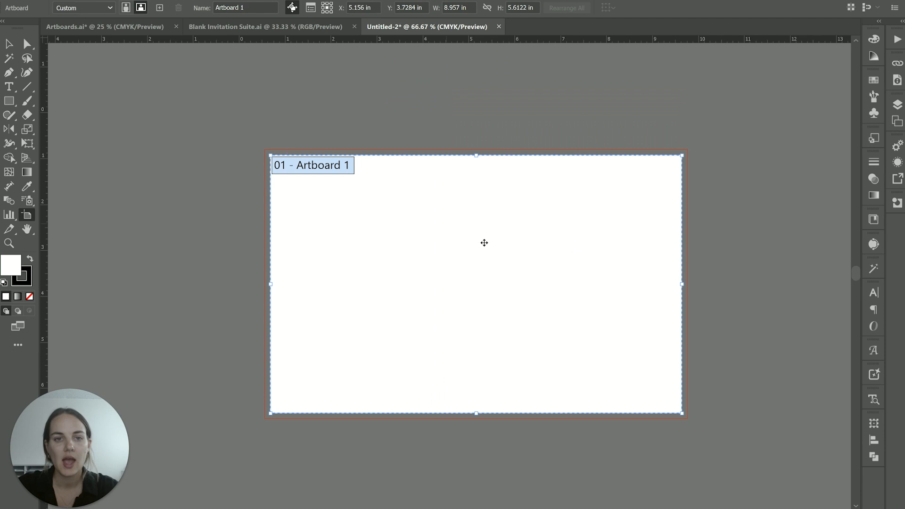
{"action": "left_click_drag", "start_coordinate": [482, 243], "coordinate": [292, 200]}
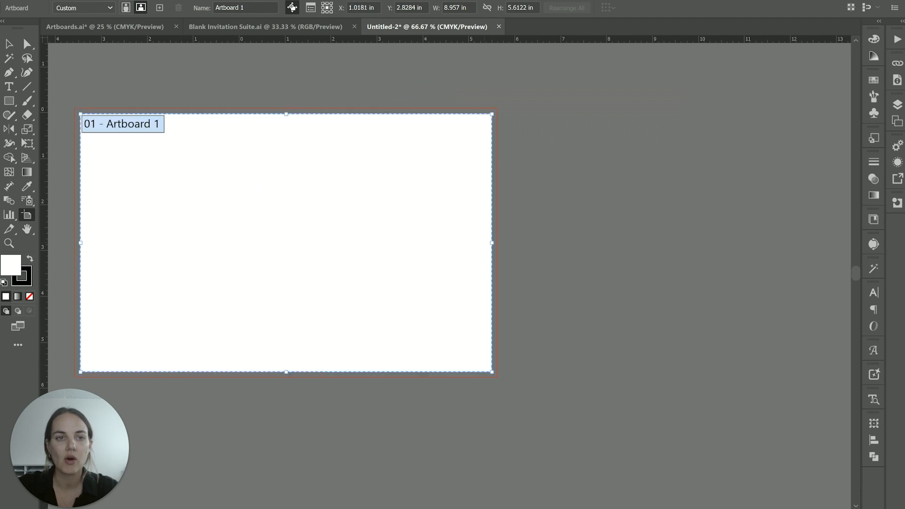
- Add a second artboard of the same size and draw a portrait artboard of about 4.3 x 6.1 in to its right
{"action": "left_click", "coordinate": [159, 7]}
{"action": "scroll", "coordinate": [743, 153], "scroll_direction": "right", "scroll_amount": 3}
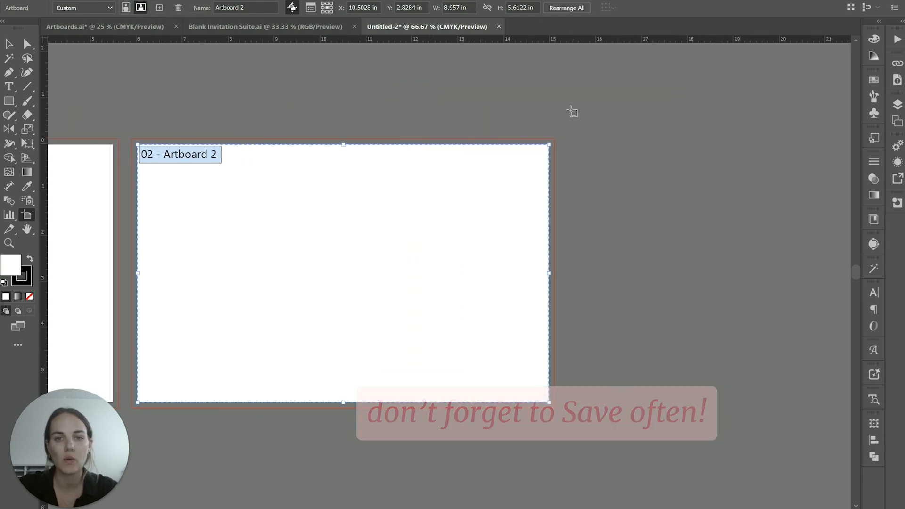
{"action": "left_click_drag", "start_coordinate": [571, 111], "coordinate": [768, 390]}
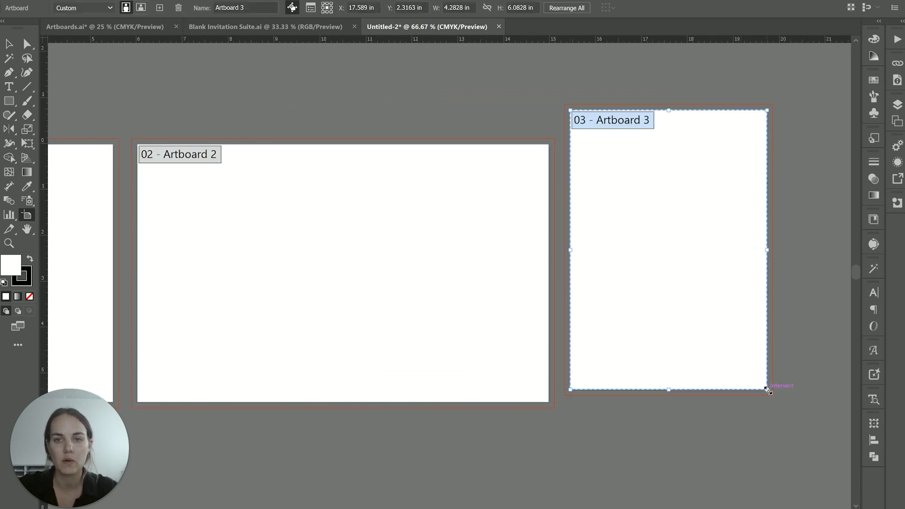
- Set the third artboard's size to 5 in wide by 7 in high in portrait orientation
{"action": "left_click", "coordinate": [472, 6]}
{"action": "type", "text": "5"}
{"action": "key", "text": "Tab"}
{"action": "type", "text": "7"}
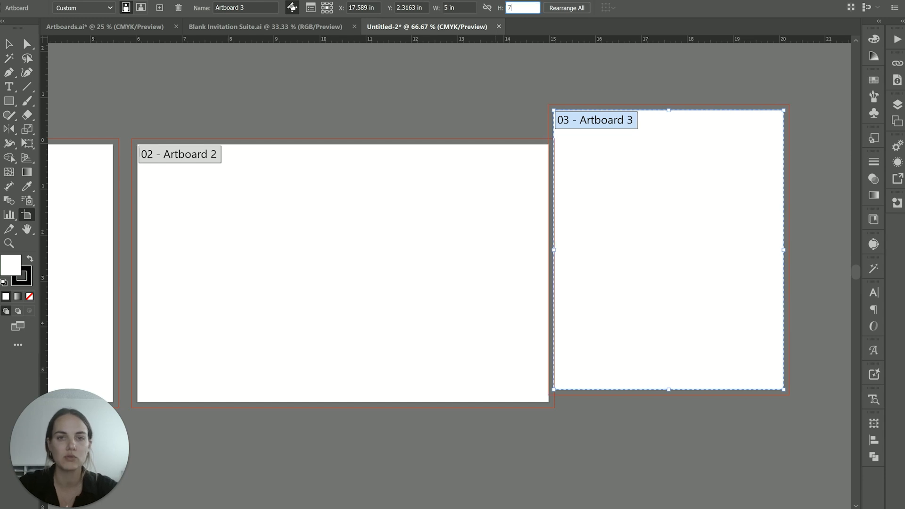
{"action": "key", "text": "Return"}
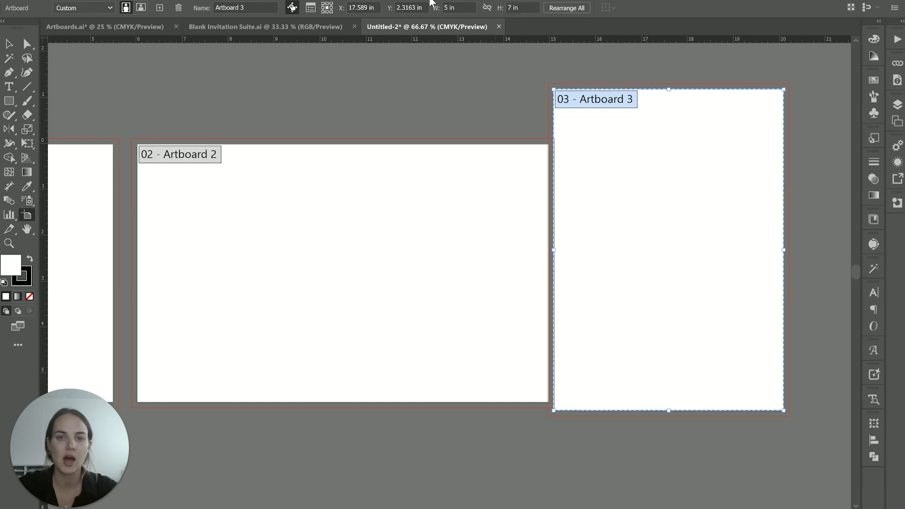
{"action": "left_click", "coordinate": [141, 9]}
{"action": "left_click", "coordinate": [126, 8]}
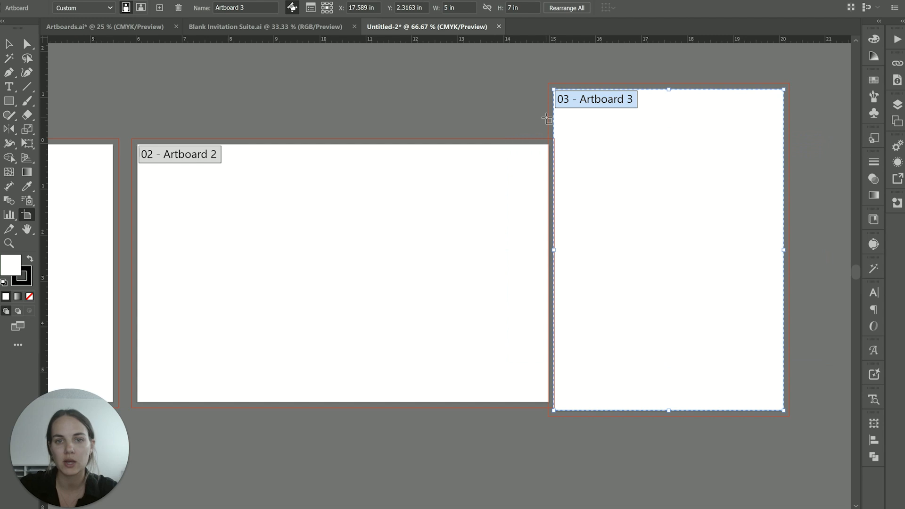
- Move the third artboard about 1.3 in to the right, leaving a clear gap beside the second artboard
{"action": "left_click_drag", "start_coordinate": [604, 166], "coordinate": [665, 165]}
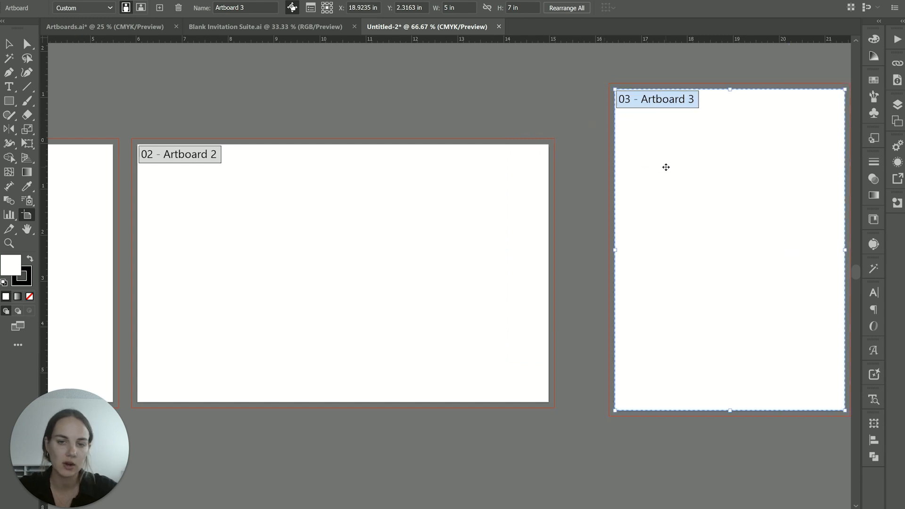
{"action": "key", "text": "ctrl+minus"}
{"action": "key", "text": "ctrl+minus"}
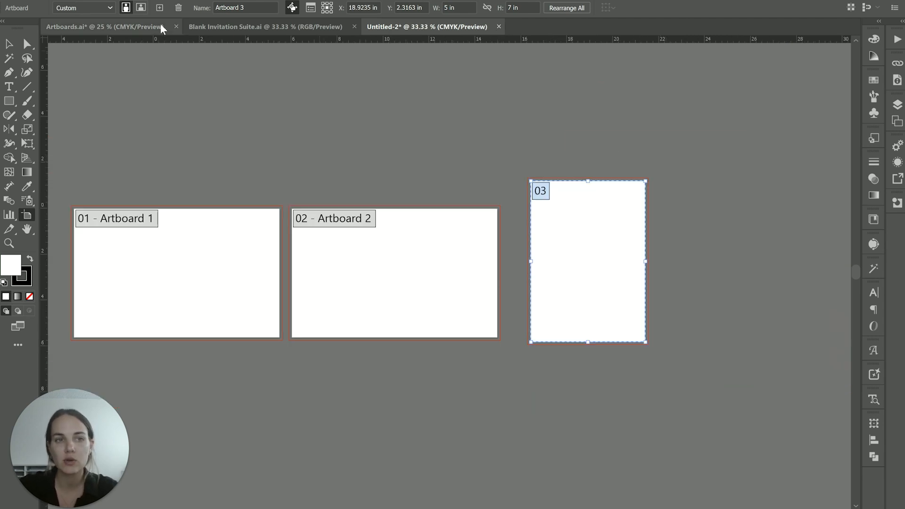
- In Artboards.ai, try moving the addressed envelope and ceremony parking details artboards, undo both moves, and leave artboard editing
{"action": "left_click", "coordinate": [161, 26]}
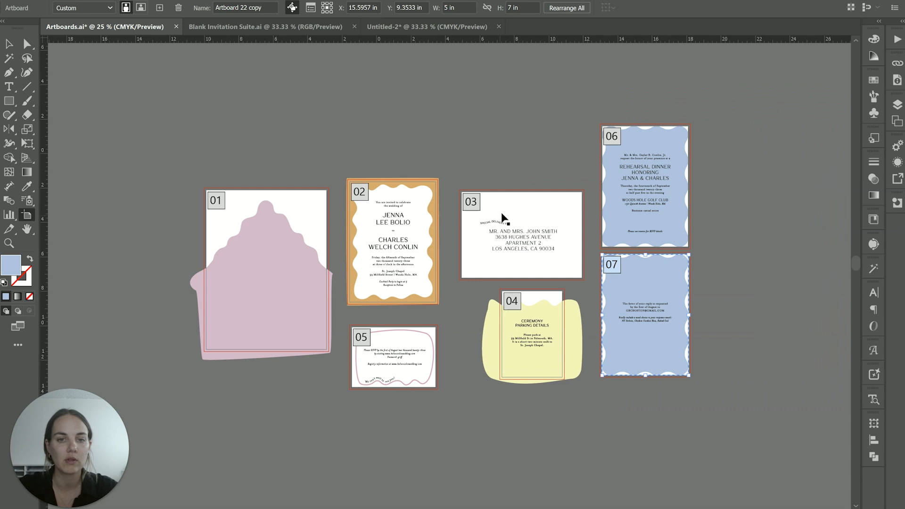
{"action": "left_click", "coordinate": [536, 223]}
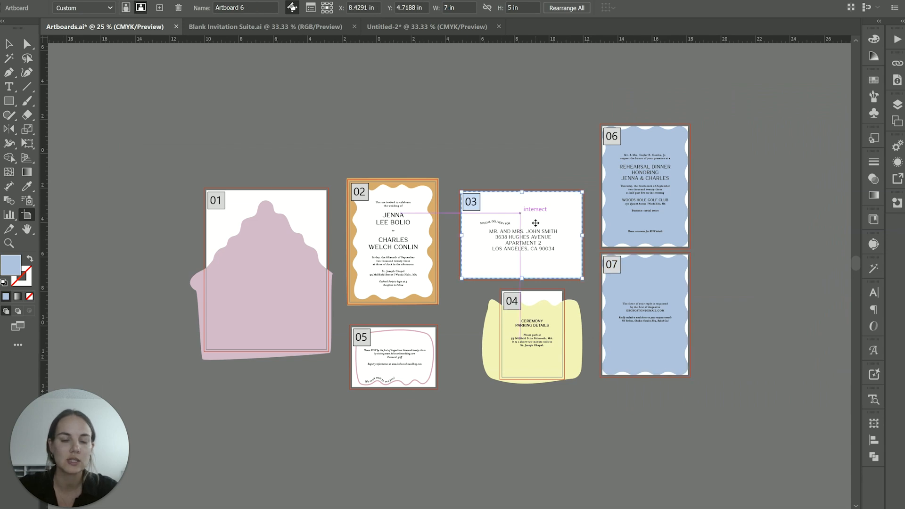
{"action": "left_click_drag", "start_coordinate": [536, 222], "coordinate": [784, 172]}
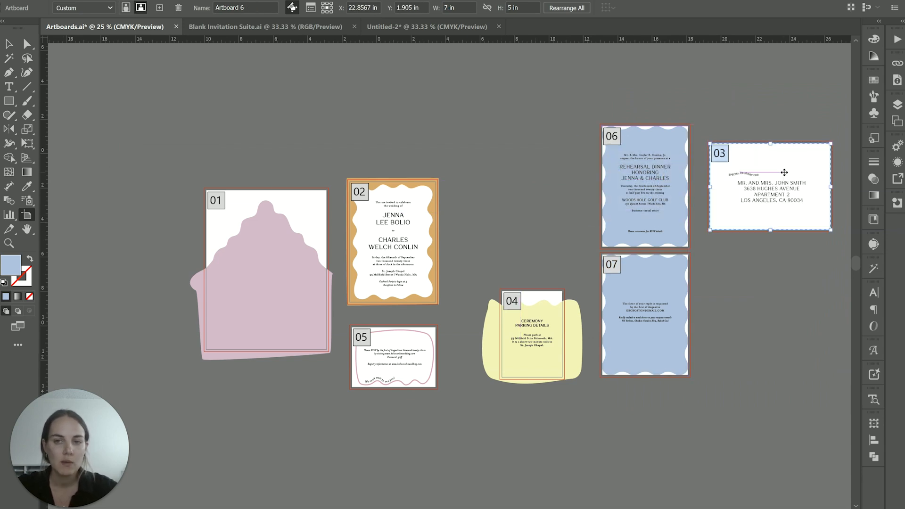
{"action": "left_click_drag", "start_coordinate": [538, 339], "coordinate": [293, 122]}
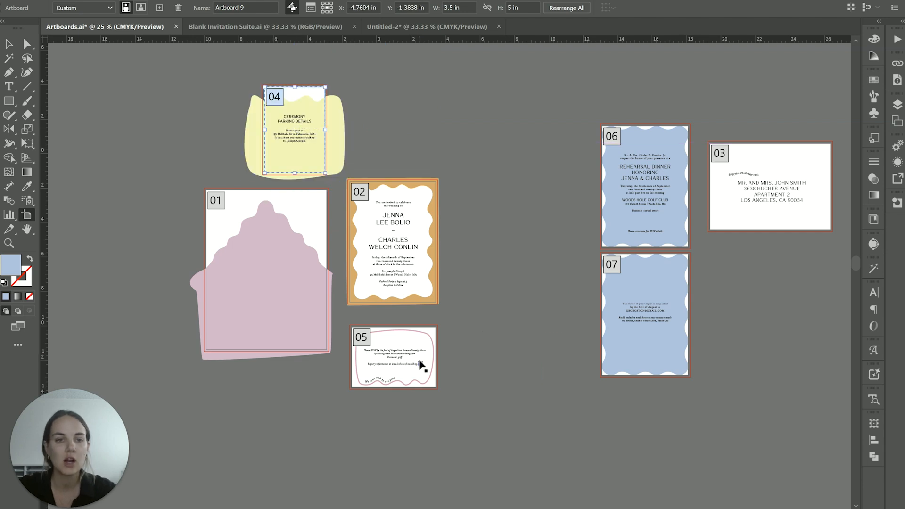
{"action": "key", "text": "ctrl+z"}
{"action": "key", "text": "ctrl+z"}
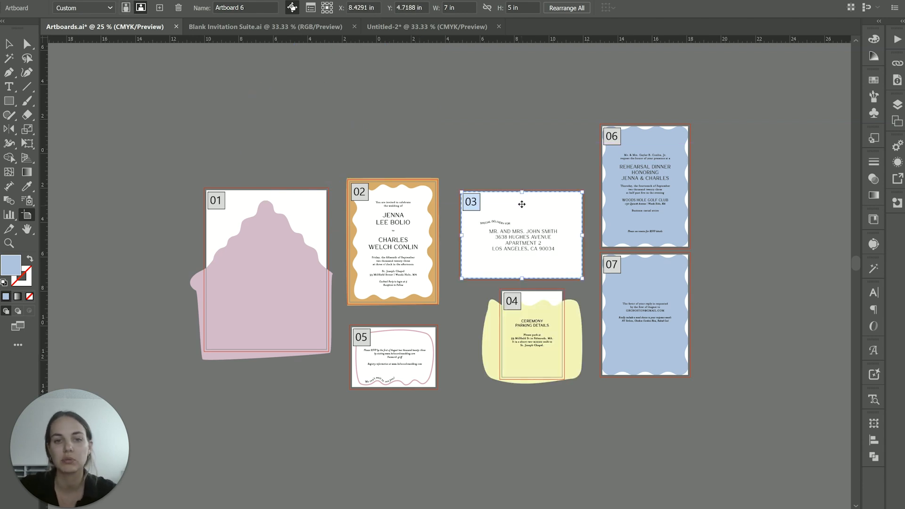
{"action": "left_click", "coordinate": [9, 43]}
{"action": "key", "text": "ctrl+="}
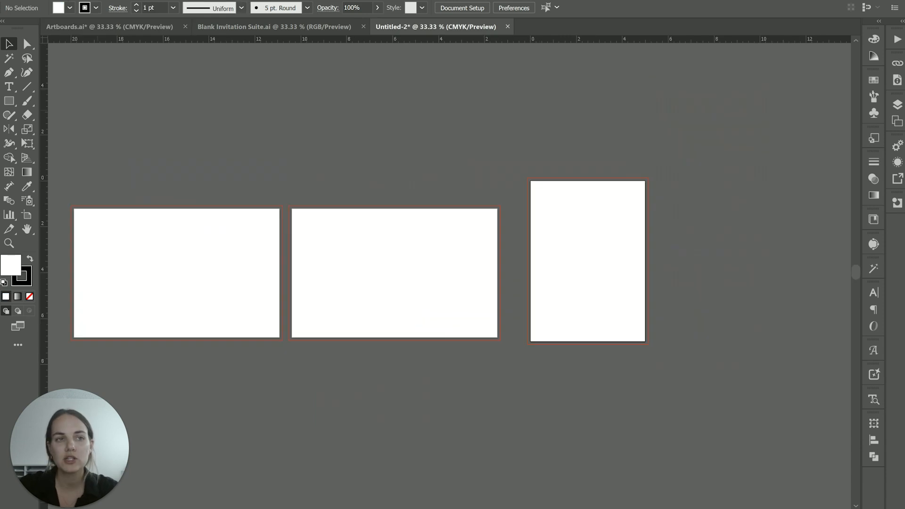
- Set up a new 5 x 7 in portrait document with 10 artboards and 0.125 in bleed
{"action": "left_click", "coordinate": [51, 0]}
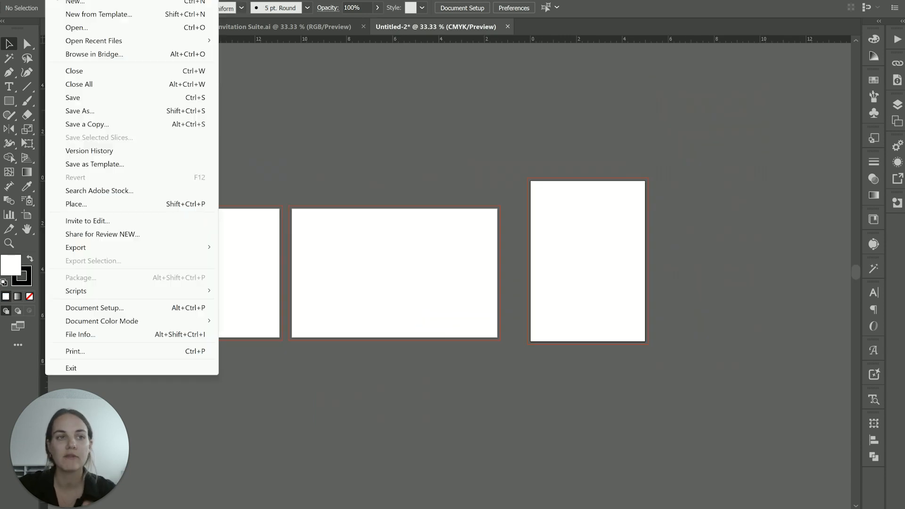
{"action": "left_click", "coordinate": [64, 2]}
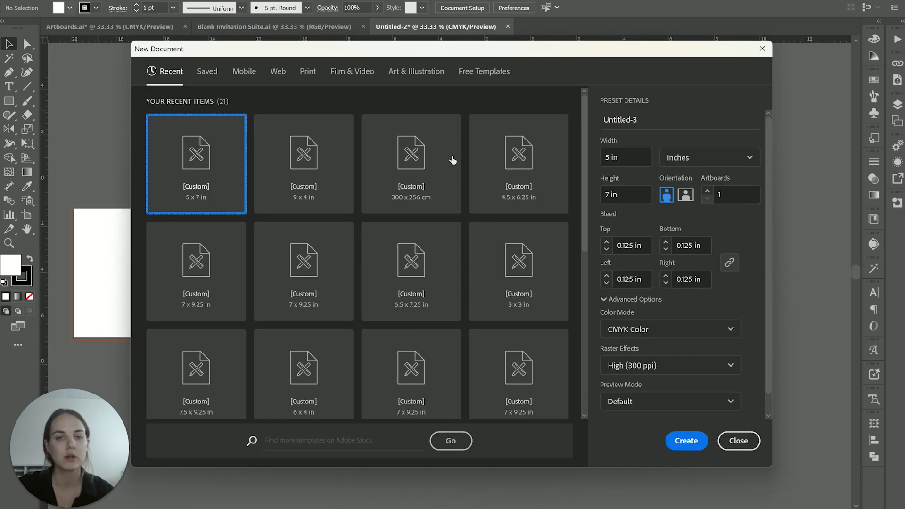
{"action": "left_click", "coordinate": [618, 156]}
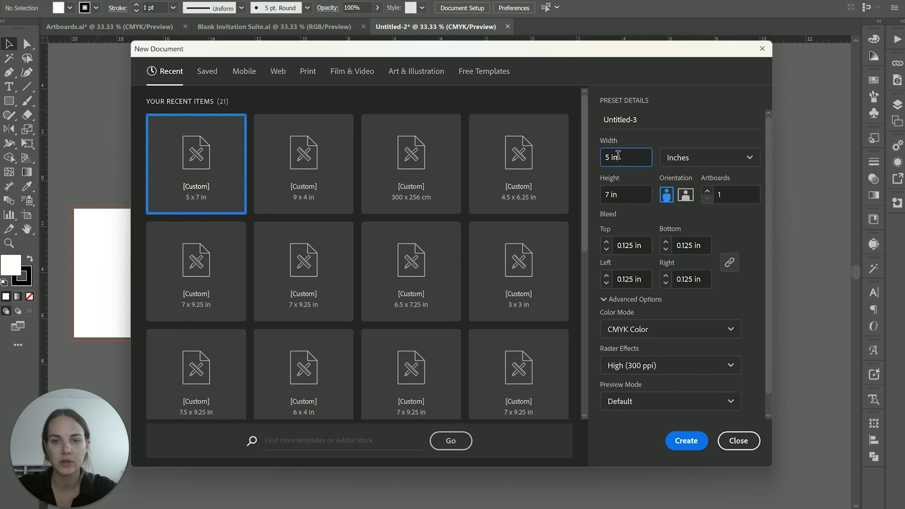
{"action": "left_click", "coordinate": [730, 192]}
{"action": "type", "text": "0"}
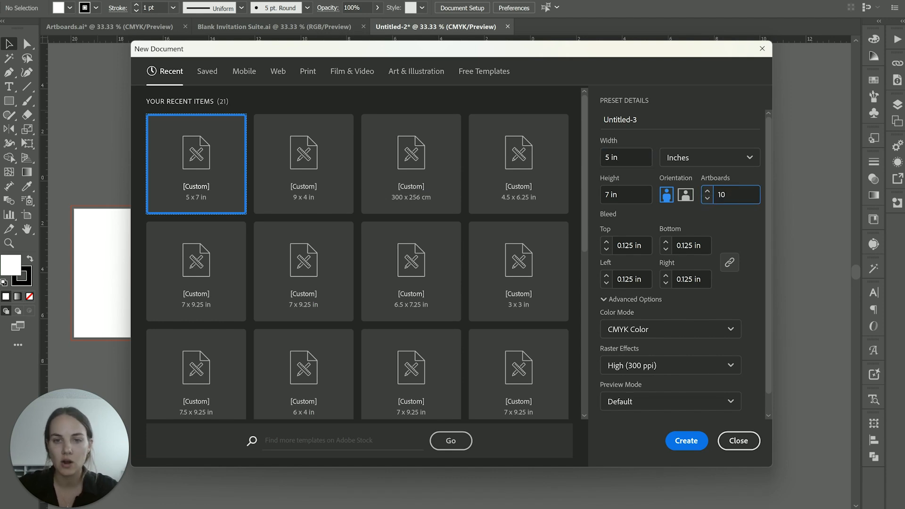
{"action": "scroll", "coordinate": [684, 311], "scroll_direction": "down", "scroll_amount": 1}
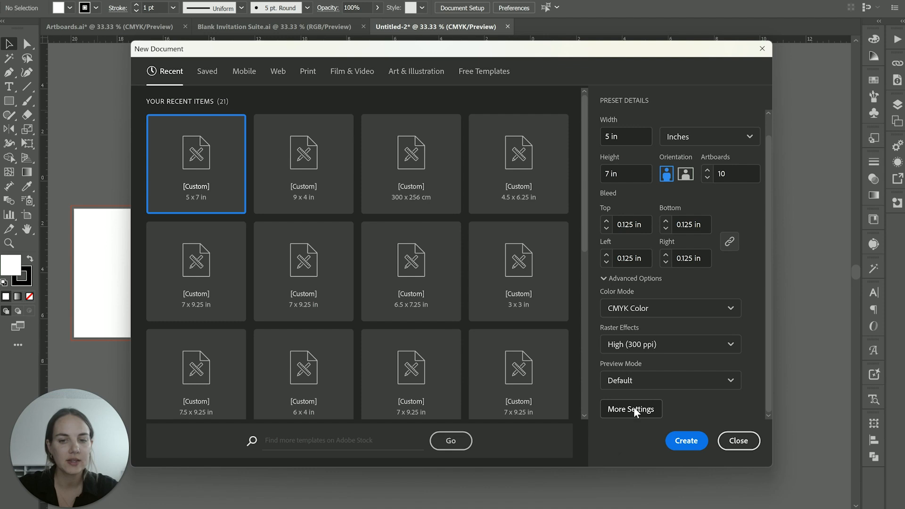
- Check the additional artboard spacing and column settings, dismiss them, and create the ten-artboard CMYK document
{"action": "left_click", "coordinate": [634, 409]}
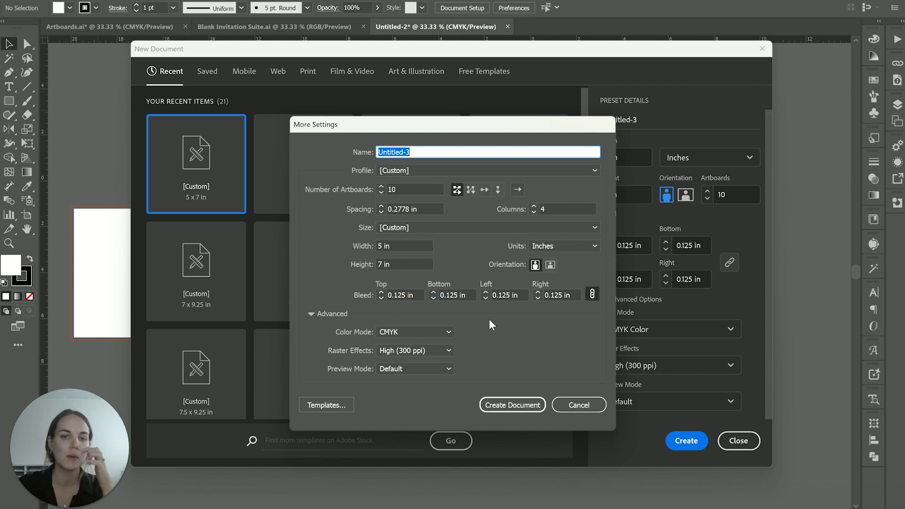
{"action": "left_click", "coordinate": [549, 208]}
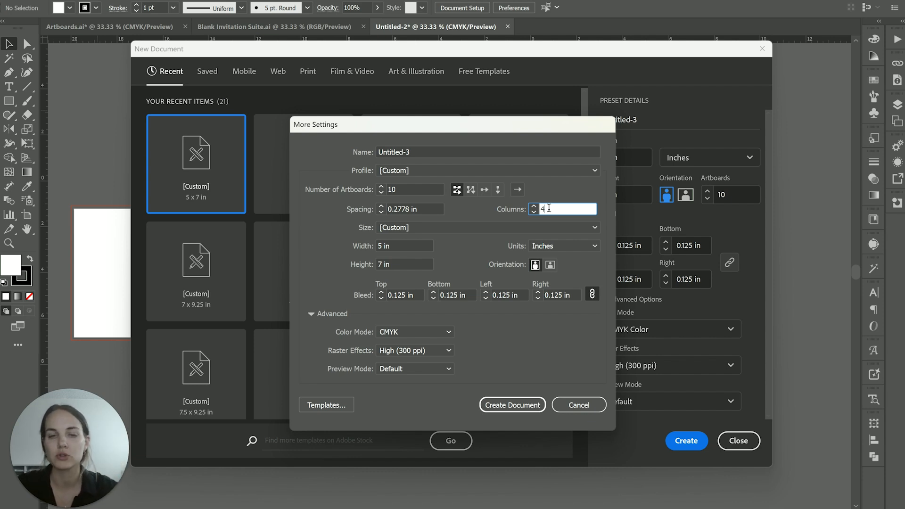
{"action": "key", "text": "Escape"}
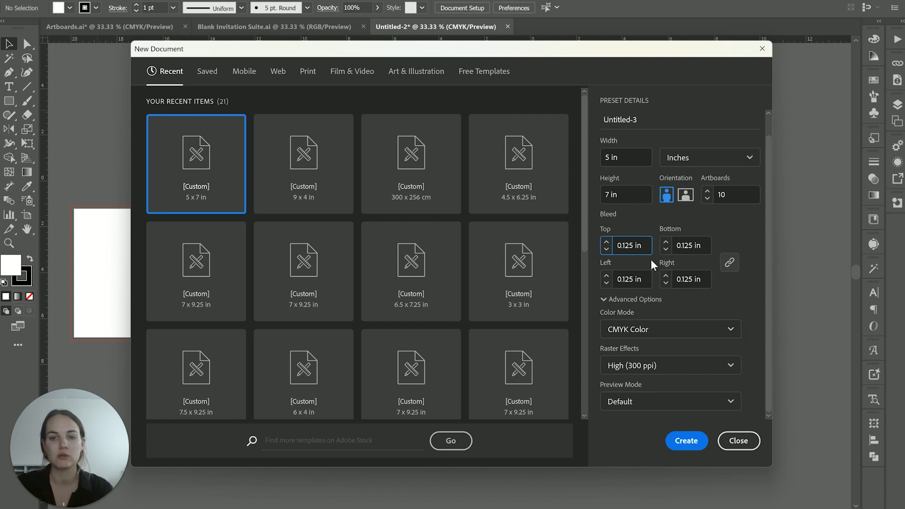
{"action": "left_click", "coordinate": [733, 262]}
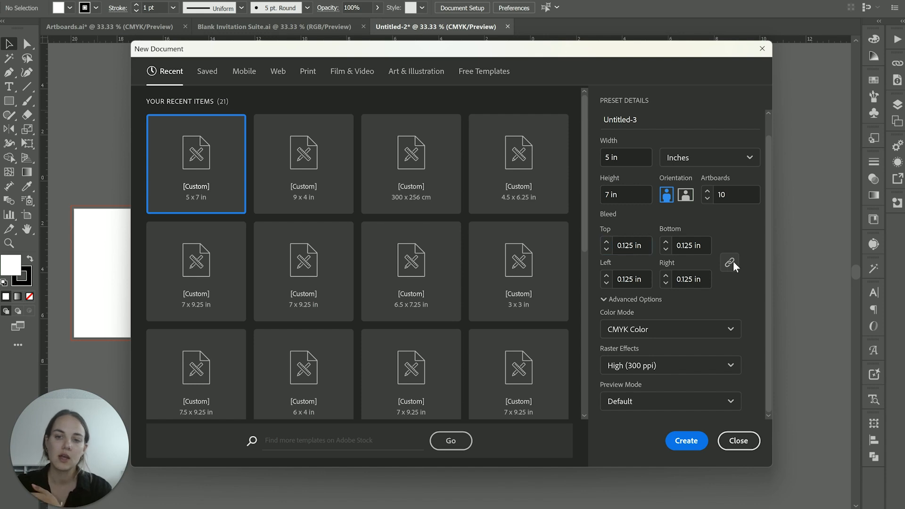
{"action": "left_click", "coordinate": [686, 440]}
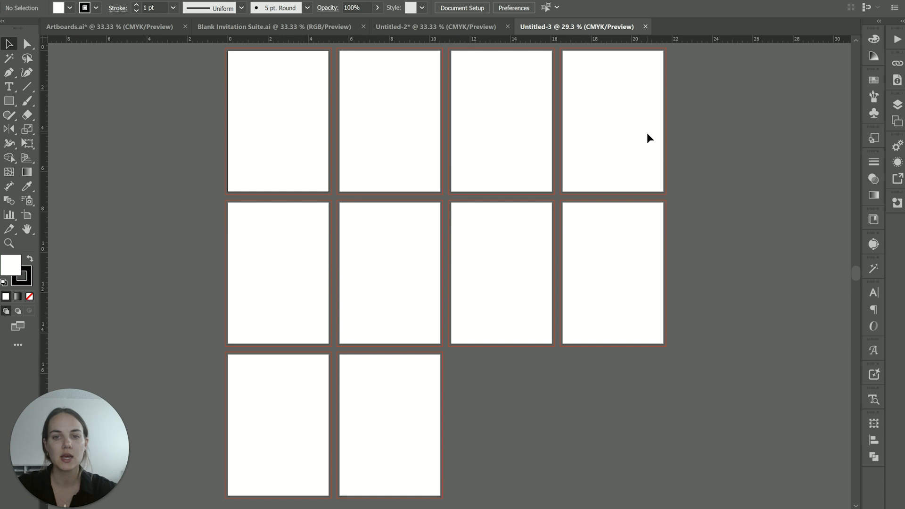
- Place a blue rectangle about 3.1 x 2 in on the fourth artboard, extending past its right edge to the bleed line
{"action": "left_click", "coordinate": [647, 137]}
{"action": "key", "text": "ctrl+0"}
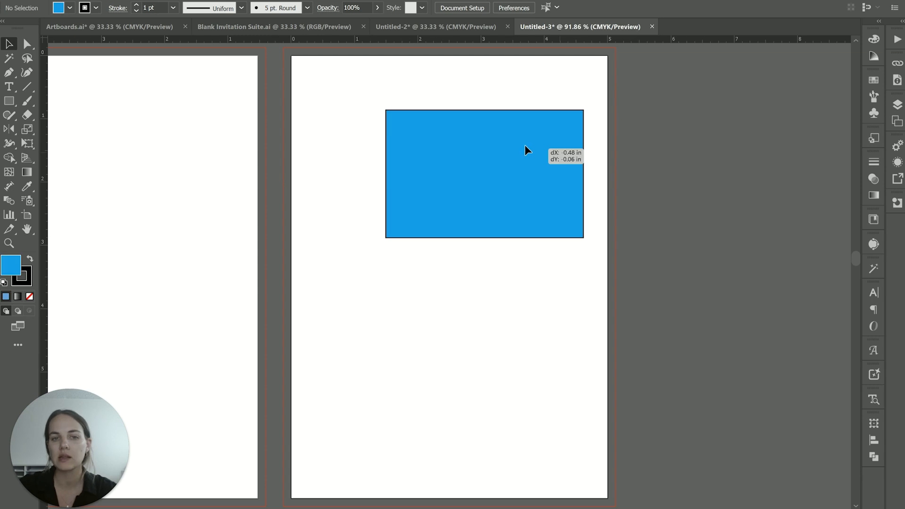
{"action": "left_click_drag", "start_coordinate": [525, 145], "coordinate": [563, 129]}
{"action": "left_click", "coordinate": [638, 132]}
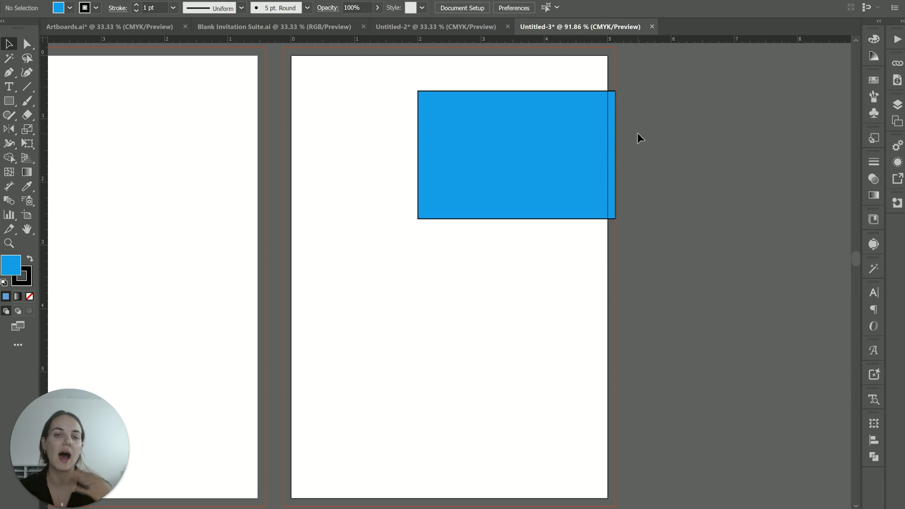
{"action": "left_click_drag", "start_coordinate": [553, 132], "coordinate": [571, 151]}
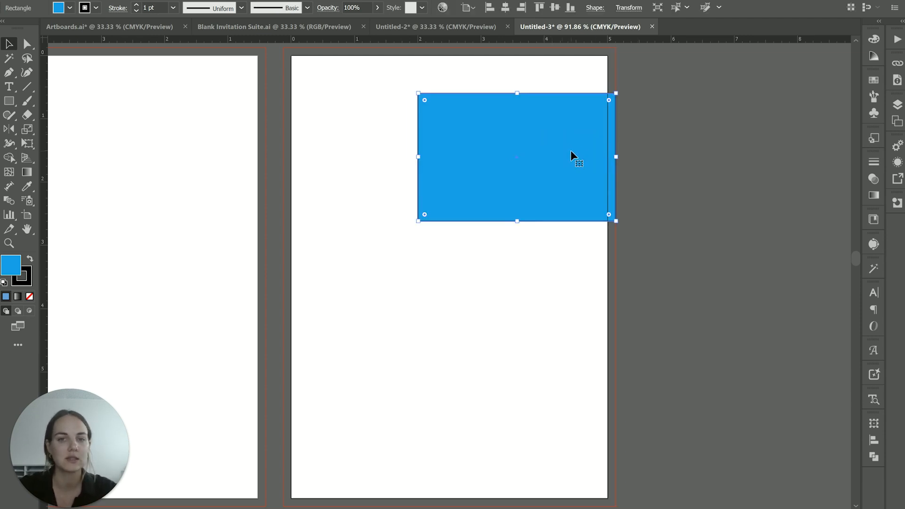
{"action": "left_click", "coordinate": [663, 158]}
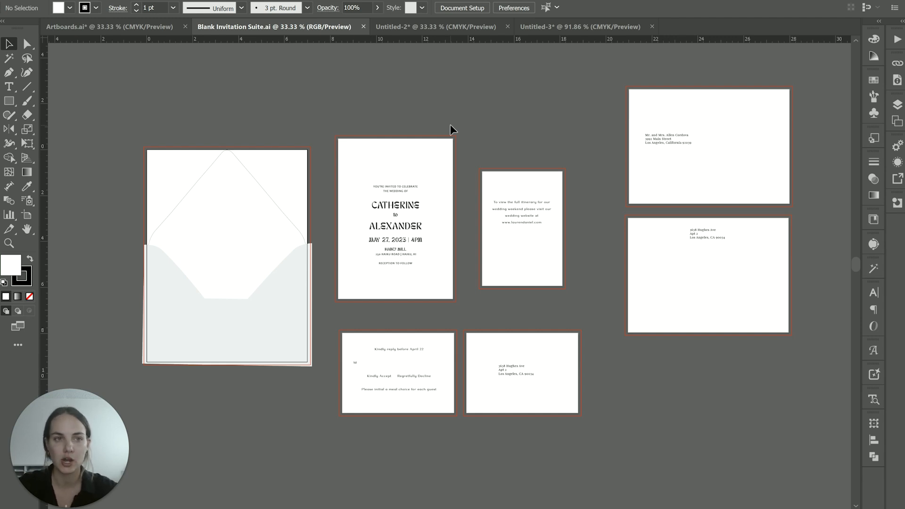
- In Blank Invitation Suite.ai, open the User Interface preferences and try the darkest and lightest interface brightness levels
{"action": "left_click", "coordinate": [422, 144]}
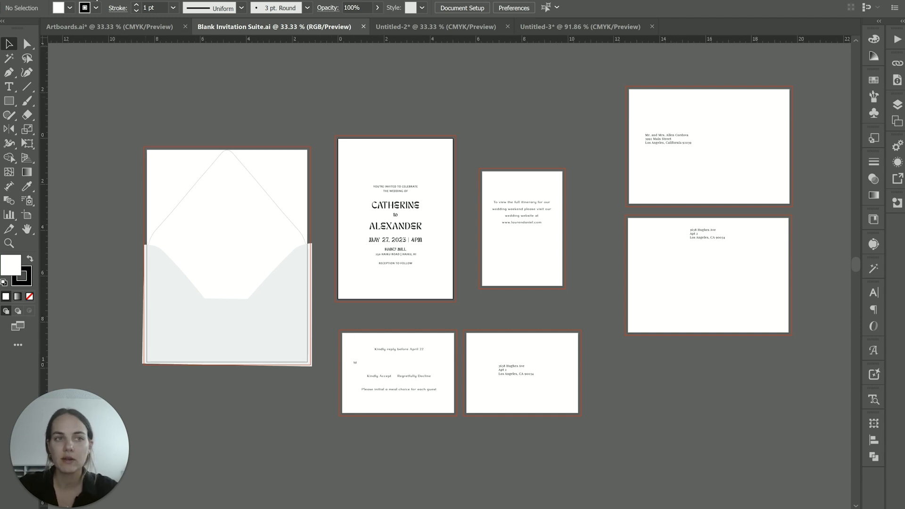
{"action": "left_click", "coordinate": [75, 1]}
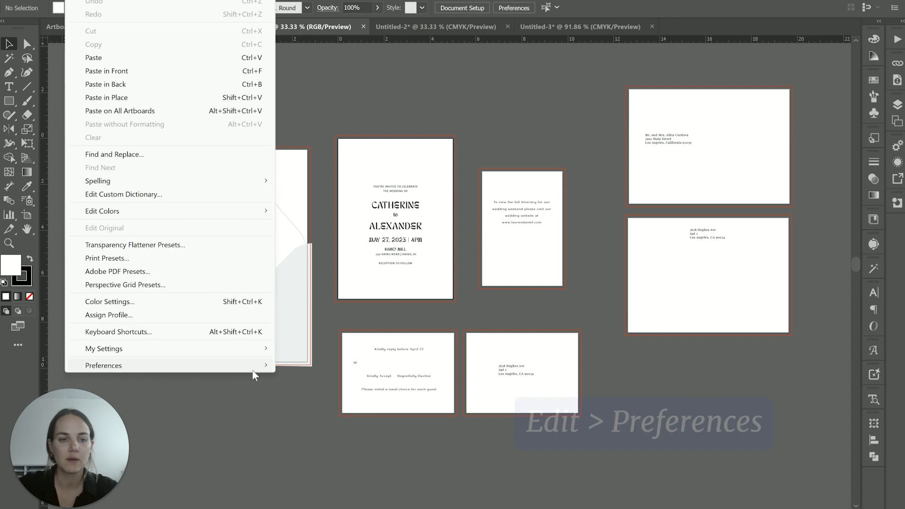
{"action": "mouse_move", "coordinate": [259, 365]}
{"action": "left_click", "coordinate": [332, 287]}
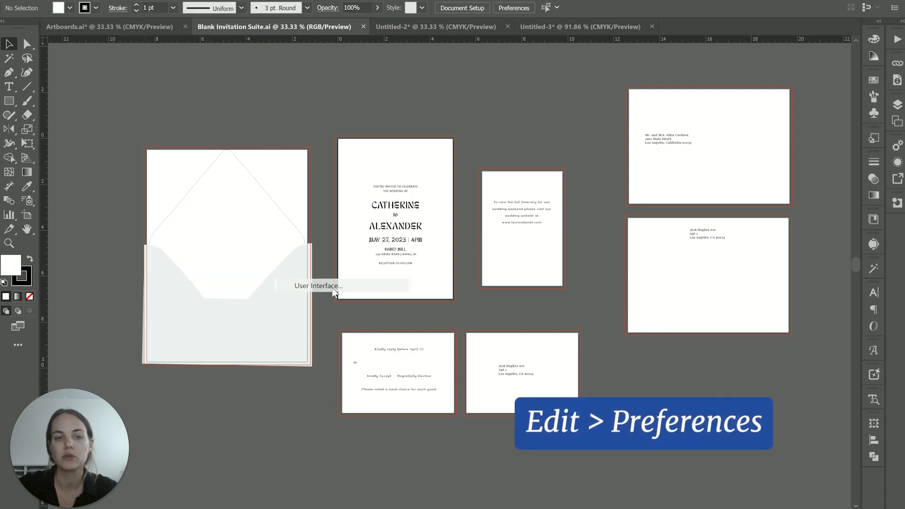
{"action": "left_click", "coordinate": [316, 103]}
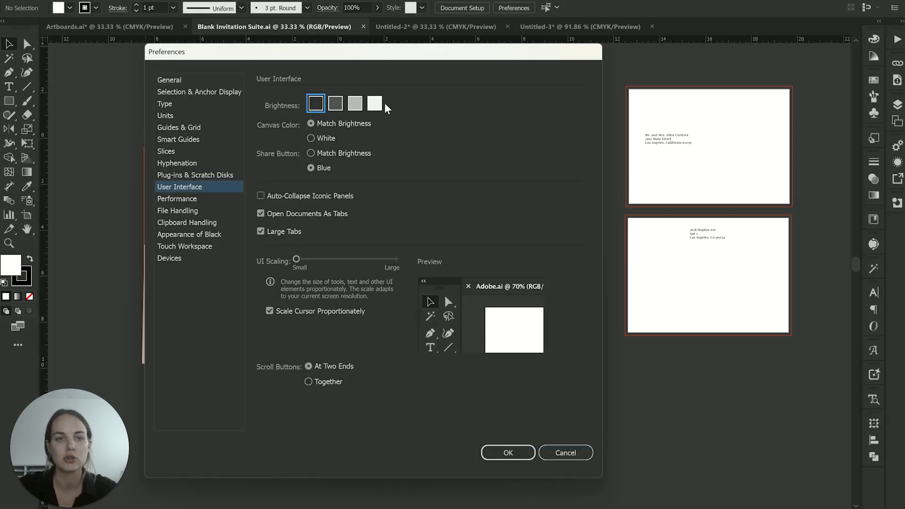
{"action": "left_click", "coordinate": [375, 104]}
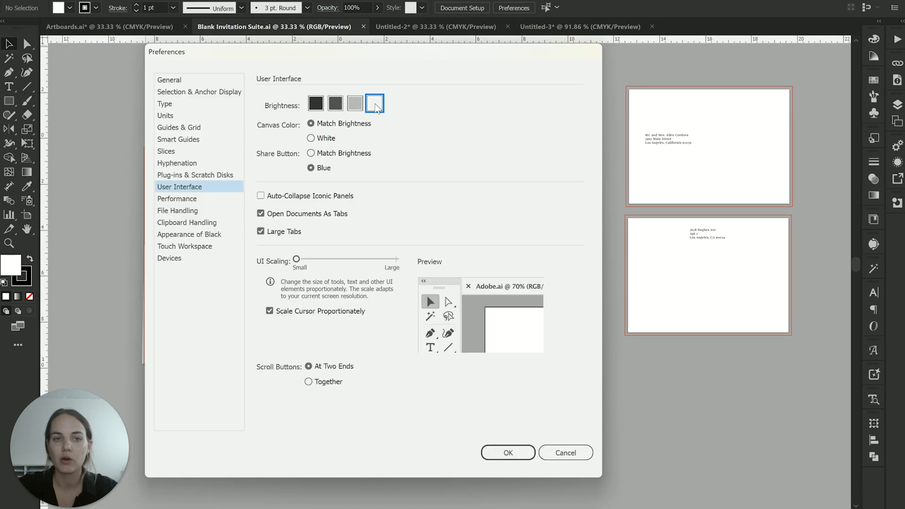
{"action": "left_click", "coordinate": [316, 104]}
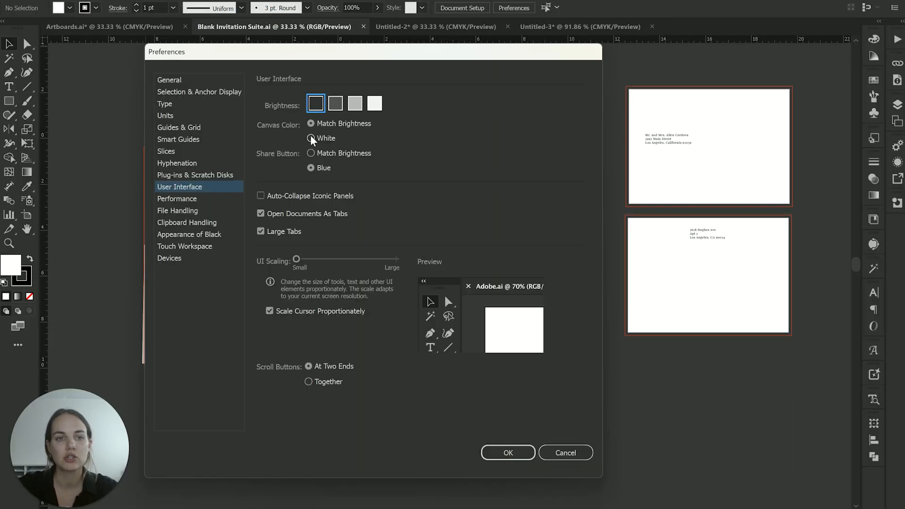
- Try a white canvas color, restore Match Brightness with the second-darkest interface brightness, and apply the preferences
{"action": "left_click", "coordinate": [312, 139]}
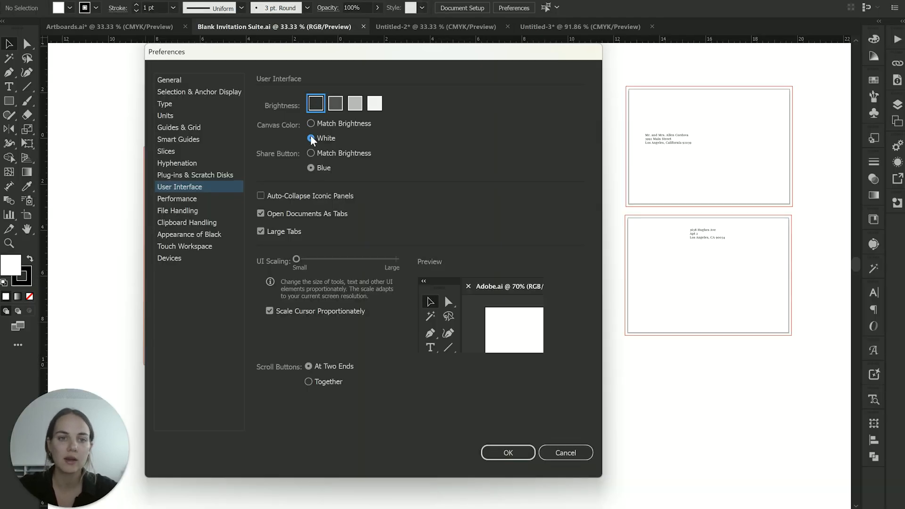
{"action": "left_click", "coordinate": [311, 123]}
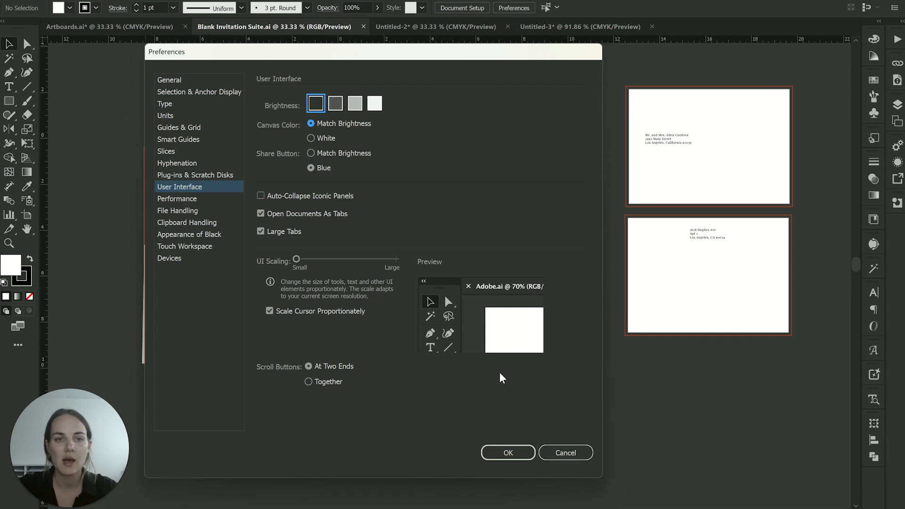
{"action": "left_click", "coordinate": [335, 104]}
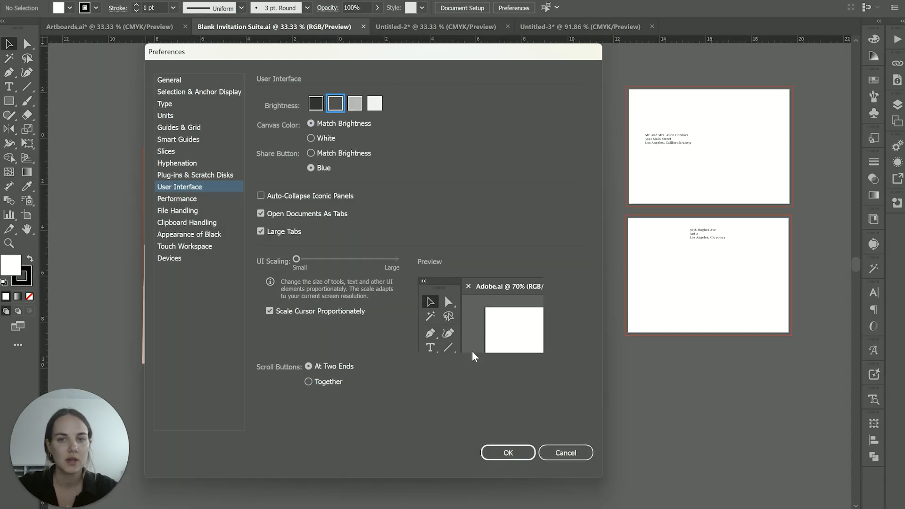
{"action": "left_click", "coordinate": [518, 453]}
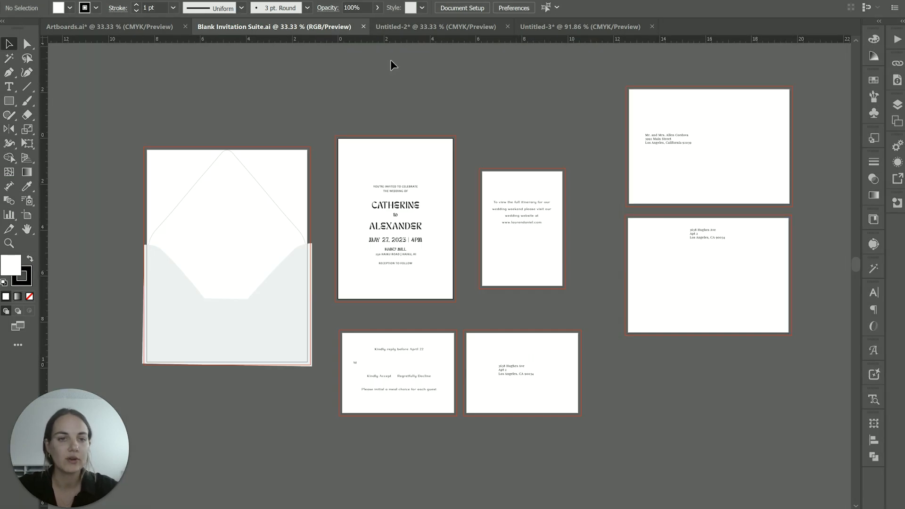
{"action": "scroll", "coordinate": [380, 123], "scroll_direction": "right", "scroll_amount": 4}
{"action": "scroll", "coordinate": [380, 123], "scroll_direction": "left", "scroll_amount": 3}
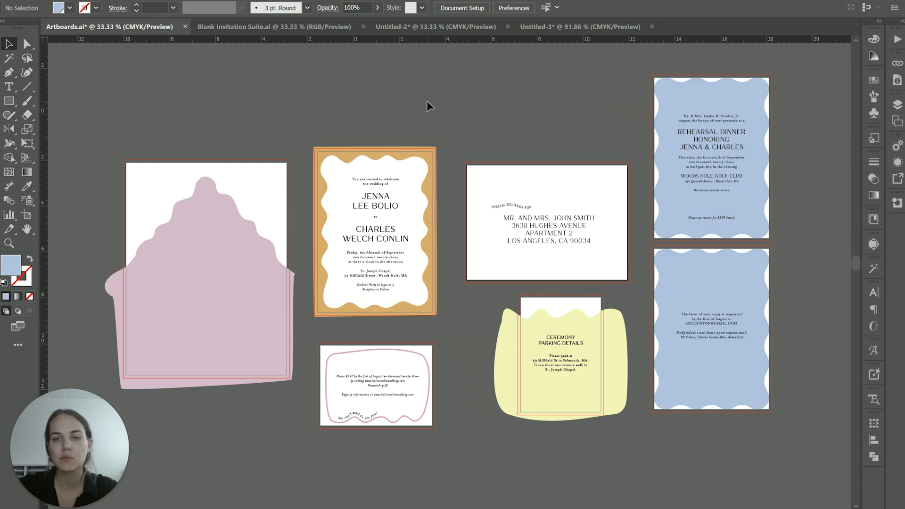
{"action": "scroll", "coordinate": [428, 105], "scroll_direction": "left", "scroll_amount": 3}
{"action": "scroll", "coordinate": [427, 106], "scroll_direction": "right", "scroll_amount": 4}
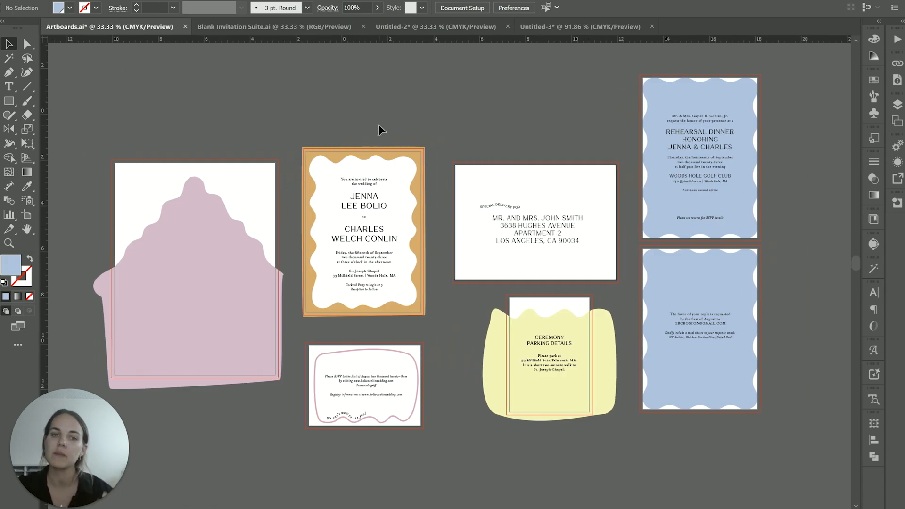
- Inspect the pink liner and yellow parking card shapes overhanging their artboards, preview the suite in Trim View, and return to the normal view
{"action": "left_click", "coordinate": [279, 286]}
{"action": "scroll", "coordinate": [279, 285], "scroll_direction": "left", "scroll_amount": 5}
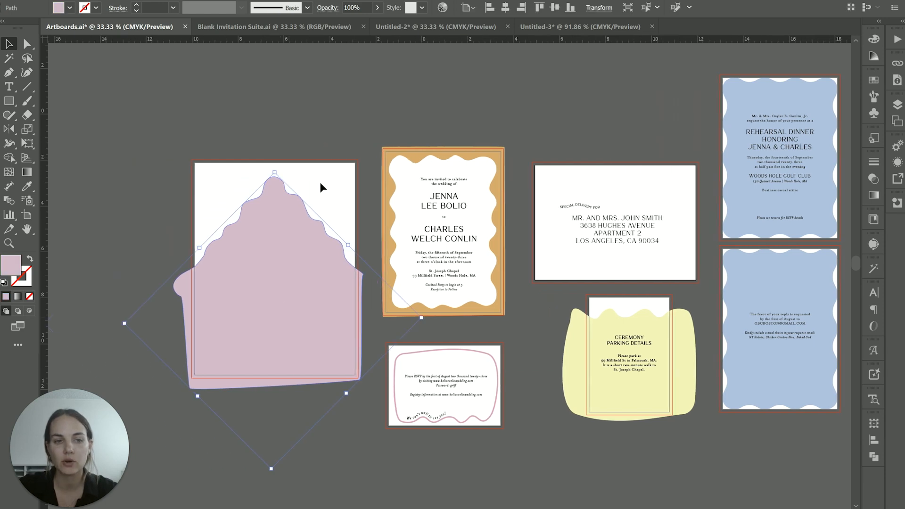
{"action": "left_click", "coordinate": [575, 327]}
{"action": "scroll", "coordinate": [575, 327], "scroll_direction": "right", "scroll_amount": 3}
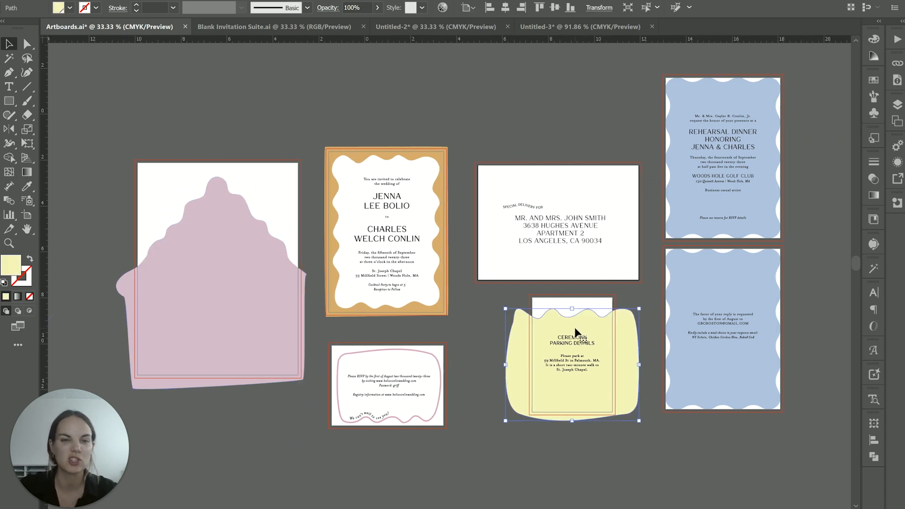
{"action": "scroll", "coordinate": [575, 328], "scroll_direction": "right", "scroll_amount": 1}
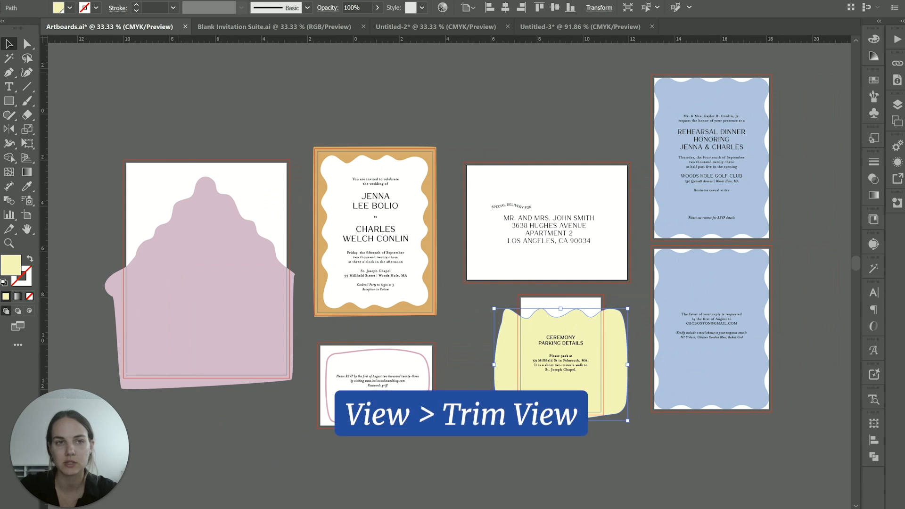
{"action": "left_click", "coordinate": [201, 0]}
{"action": "left_click", "coordinate": [227, 68]}
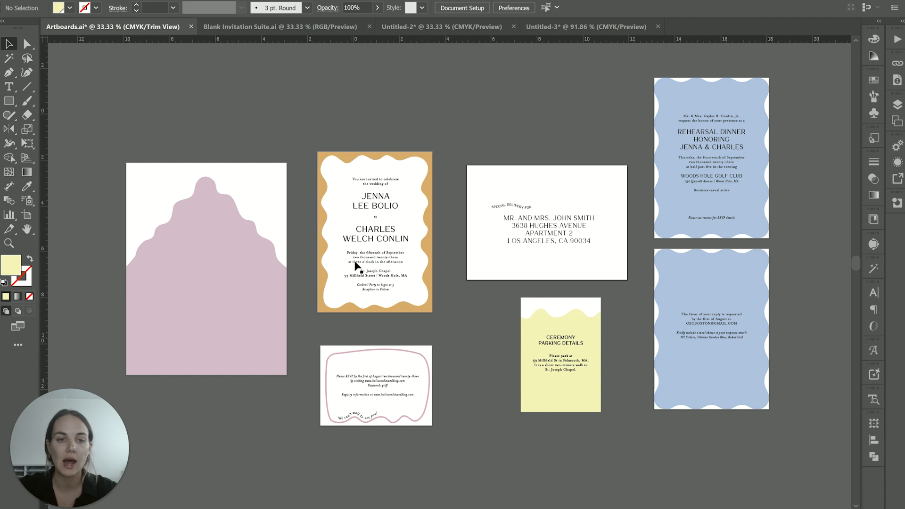
{"action": "key", "text": "alt+v"}
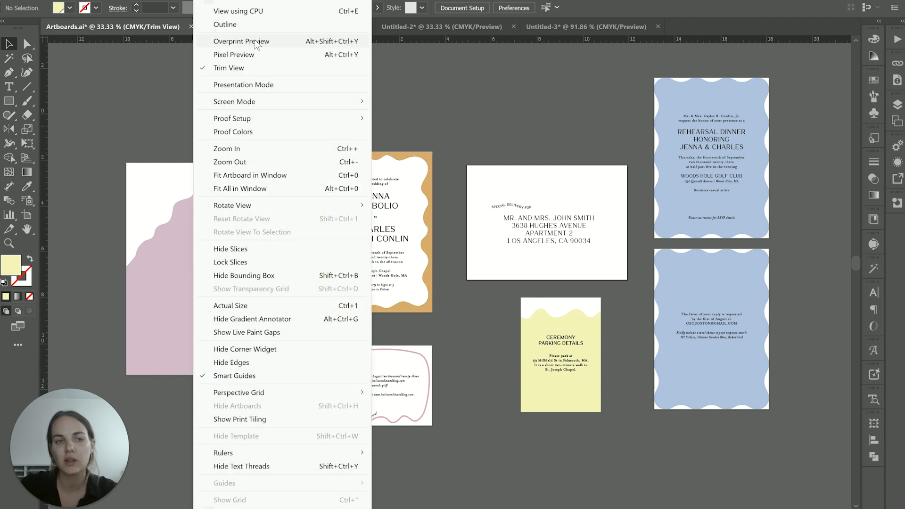
{"action": "left_click", "coordinate": [262, 67]}
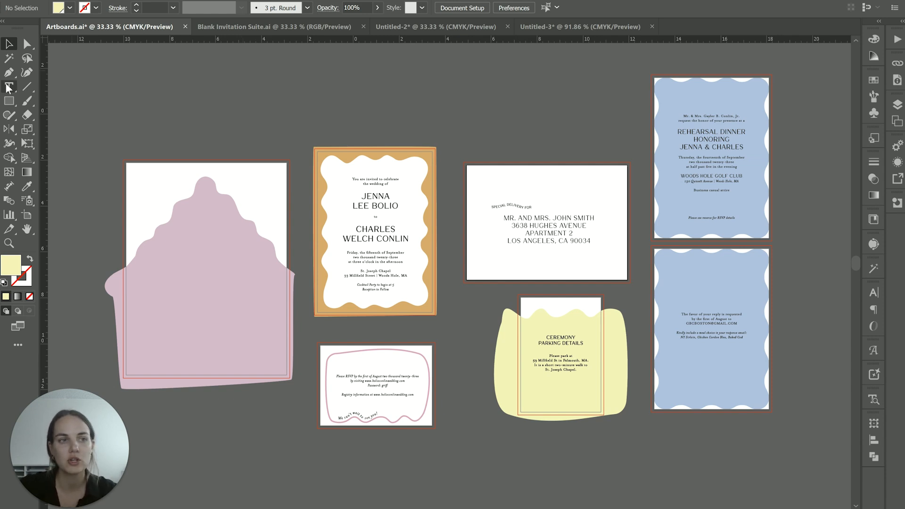
- Add a text box above the invitation card with a note beginning "Print on double thick" and set the text to 48 pt
{"action": "key", "text": "t"}
{"action": "left_click_drag", "start_coordinate": [298, 104], "coordinate": [438, 131]}
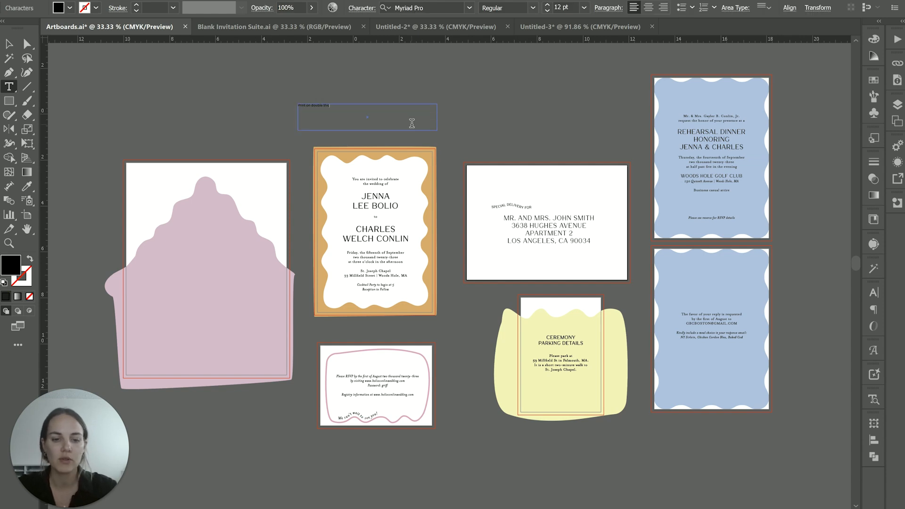
{"action": "left_click_drag", "start_coordinate": [376, 108], "coordinate": [277, 105]}
{"action": "left_click", "coordinate": [584, 8]}
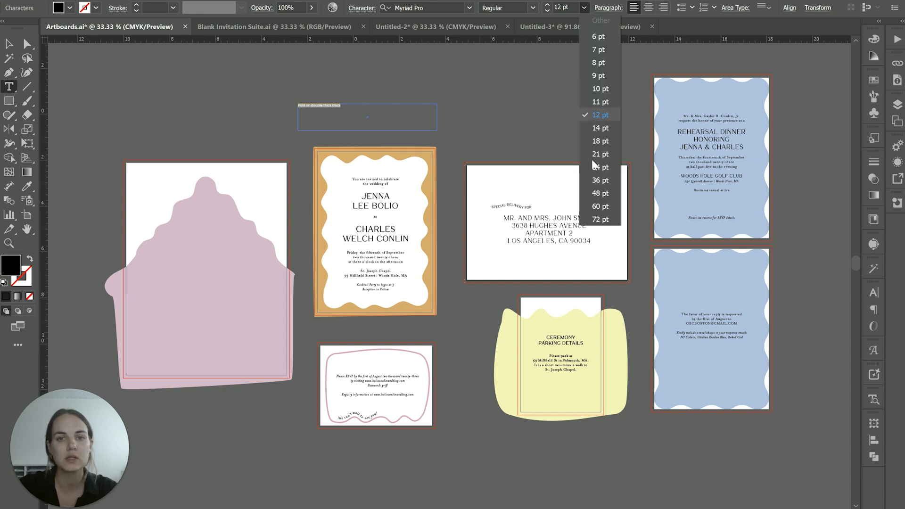
{"action": "left_click", "coordinate": [596, 195]}
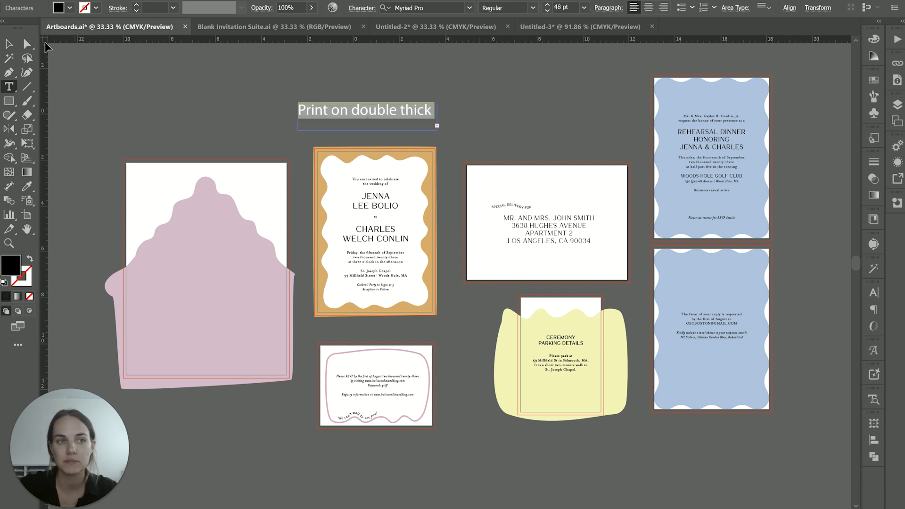
- Show the document's list of artboards and select Artboard 1, Artboard 2 and Artboard 6 to match each with its canvas location
{"action": "left_click", "coordinate": [27, 215]}
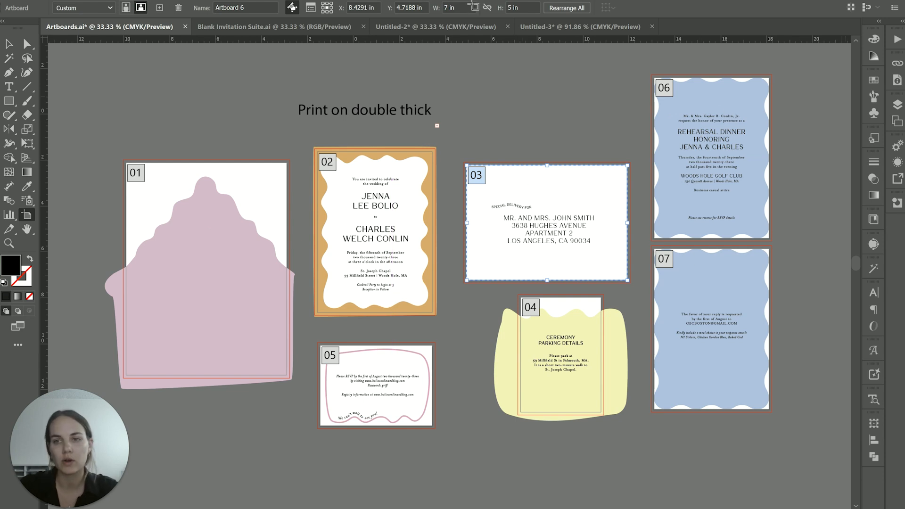
{"action": "left_click", "coordinate": [265, 0]}
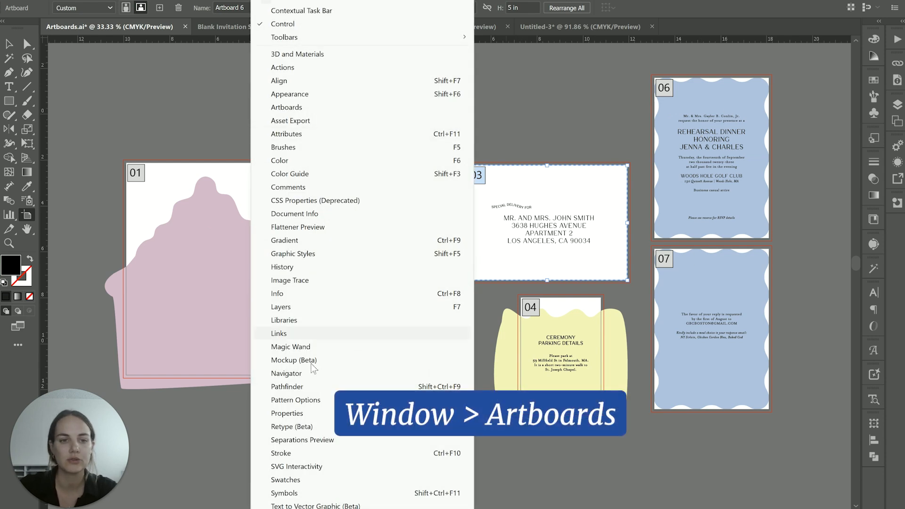
{"action": "left_click", "coordinate": [298, 108]}
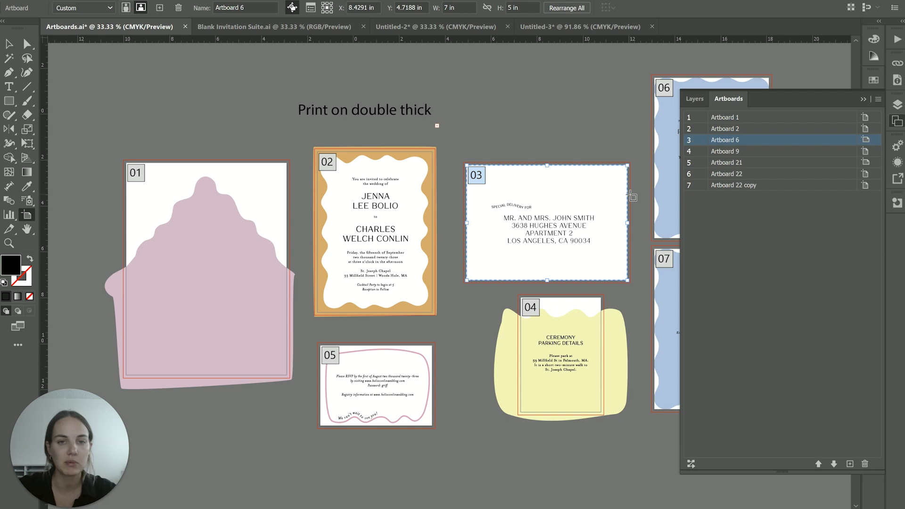
{"action": "left_click", "coordinate": [740, 119]}
{"action": "left_click", "coordinate": [741, 131]}
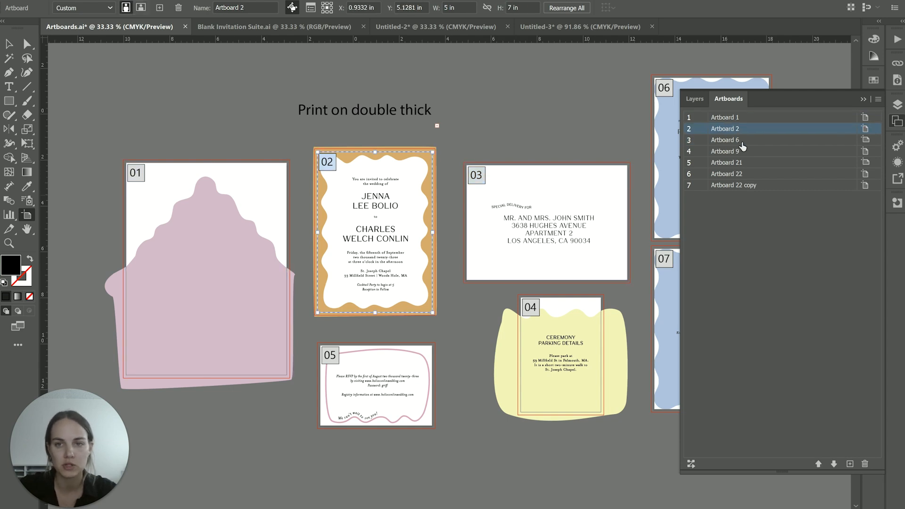
{"action": "left_click", "coordinate": [742, 141]}
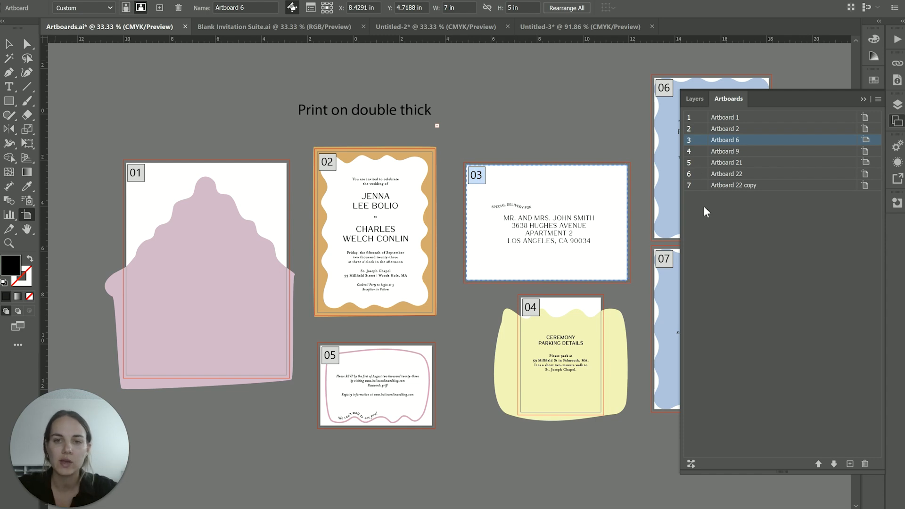
- Reorder the artboard list so Artboard 9 comes third, ahead of Artboard 6, and select Artboard 22 copy
{"action": "left_click_drag", "start_coordinate": [731, 152], "coordinate": [734, 138]}
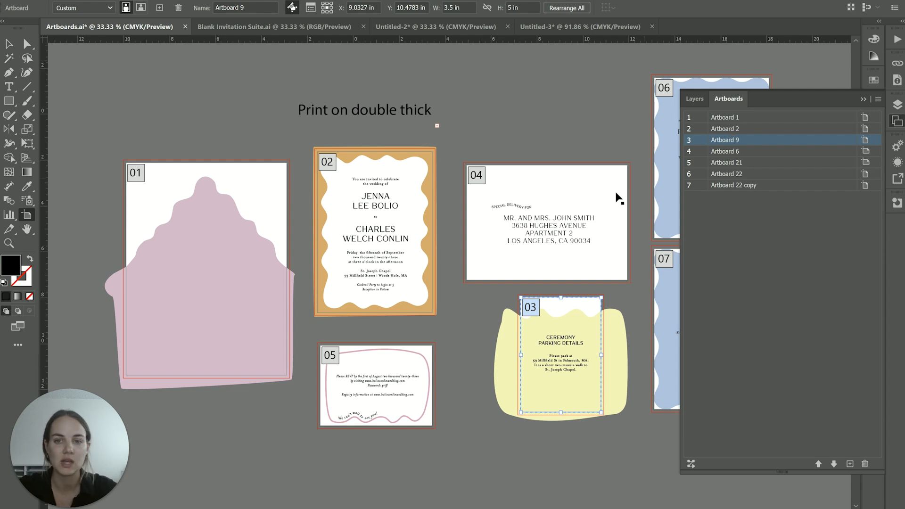
{"action": "scroll", "coordinate": [616, 198], "scroll_direction": "right", "scroll_amount": 3}
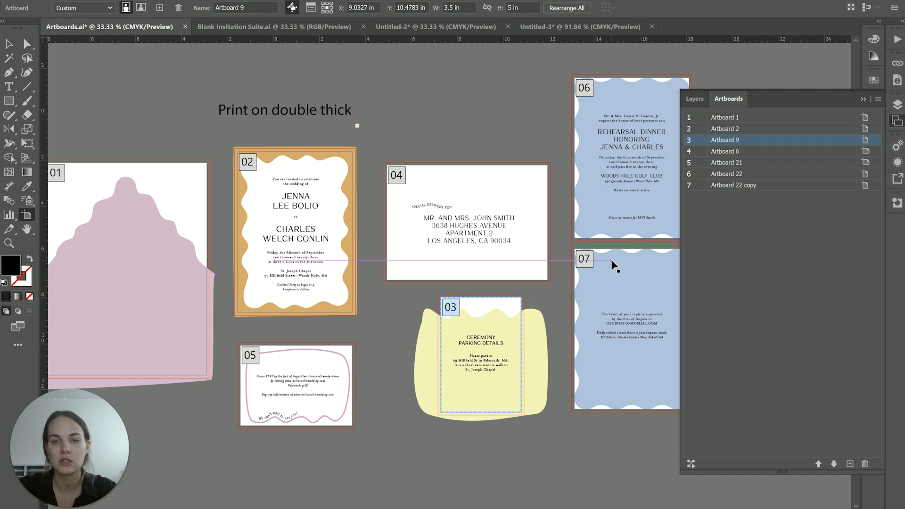
{"action": "left_click", "coordinate": [727, 189]}
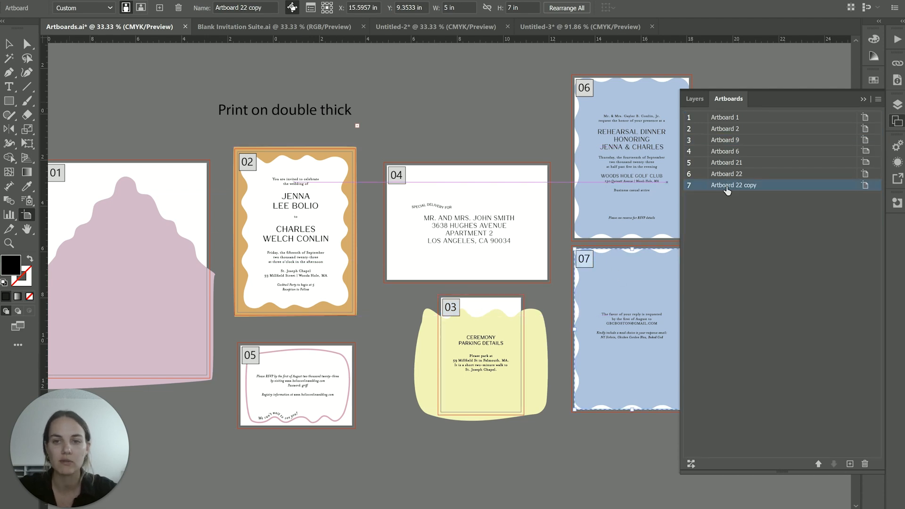
- Rename Artboard 1 as Liner and Artboard 2 as Invite in the artboard list
{"action": "double_click", "coordinate": [727, 117]}
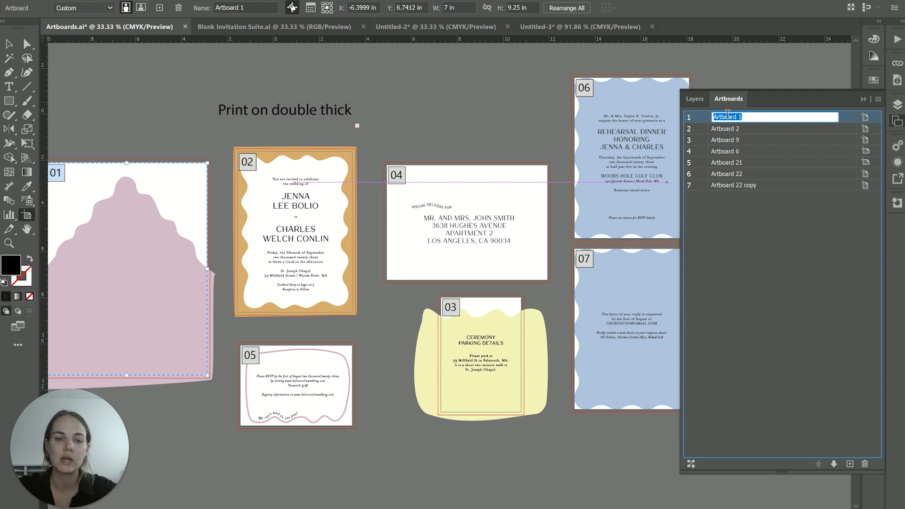
{"action": "type", "text": "Liner"}
{"action": "key", "text": "Return"}
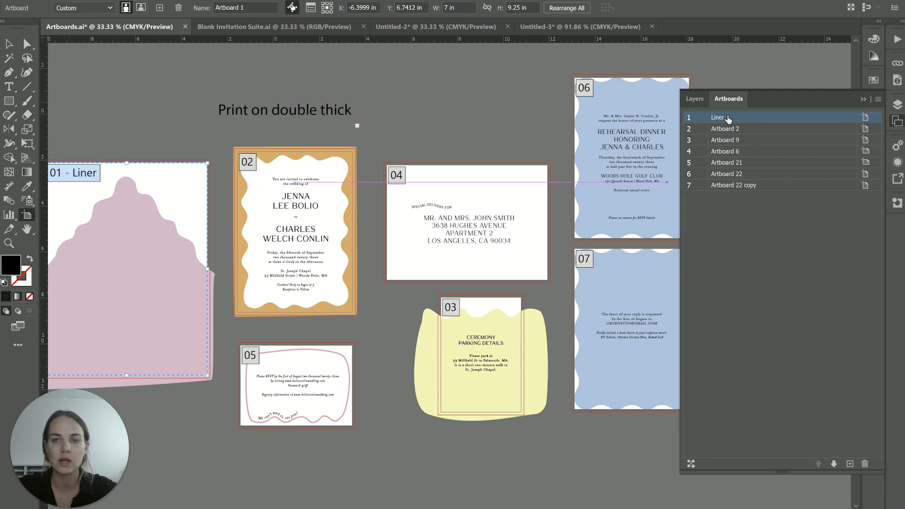
{"action": "scroll", "coordinate": [503, 227], "scroll_direction": "left", "scroll_amount": 2}
{"action": "scroll", "coordinate": [501, 227], "scroll_direction": "left", "scroll_amount": 4}
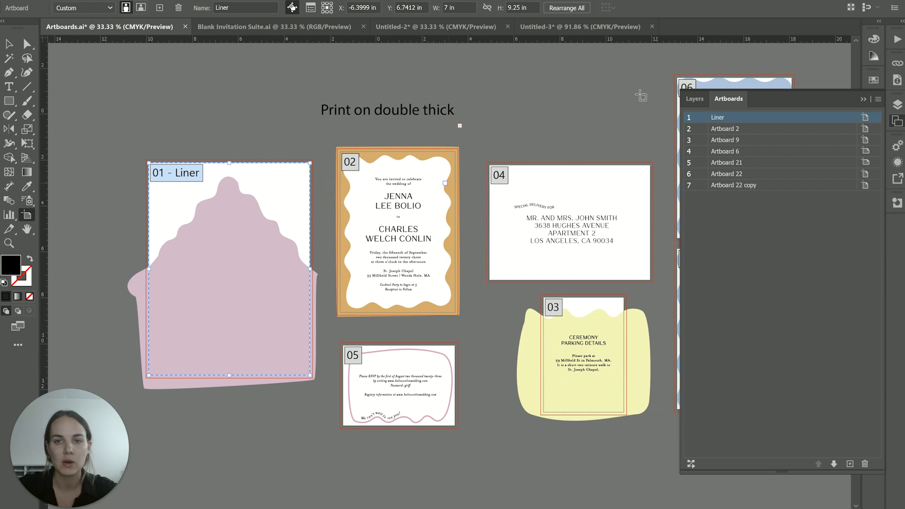
{"action": "left_click", "coordinate": [725, 129]}
{"action": "double_click", "coordinate": [725, 129]}
{"action": "type", "text": "Invite"}
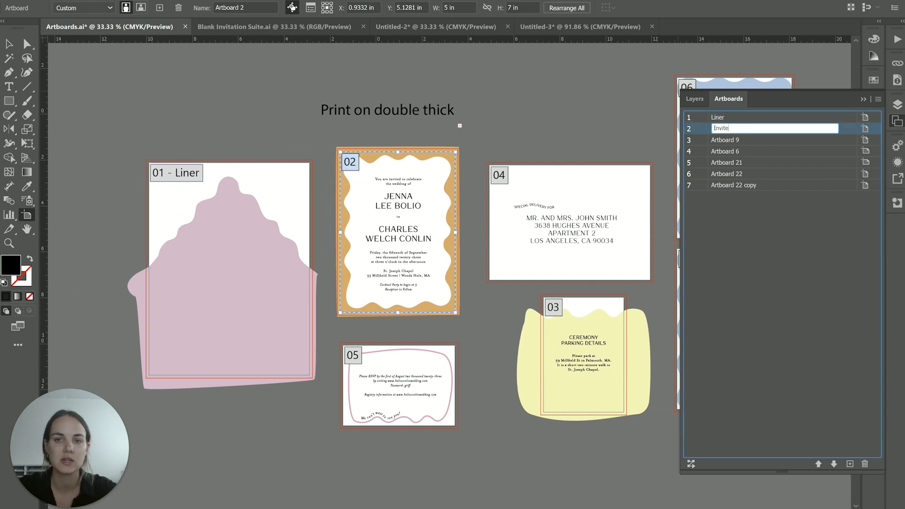
{"action": "key", "text": "Return"}
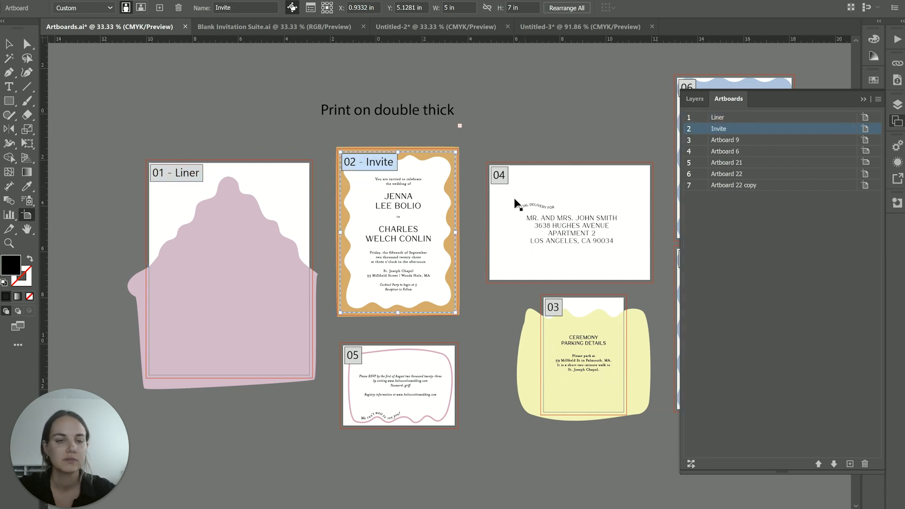
{"action": "scroll", "coordinate": [516, 203], "scroll_direction": "right", "scroll_amount": 5}
{"action": "scroll", "coordinate": [516, 204], "scroll_direction": "left", "scroll_amount": 4}
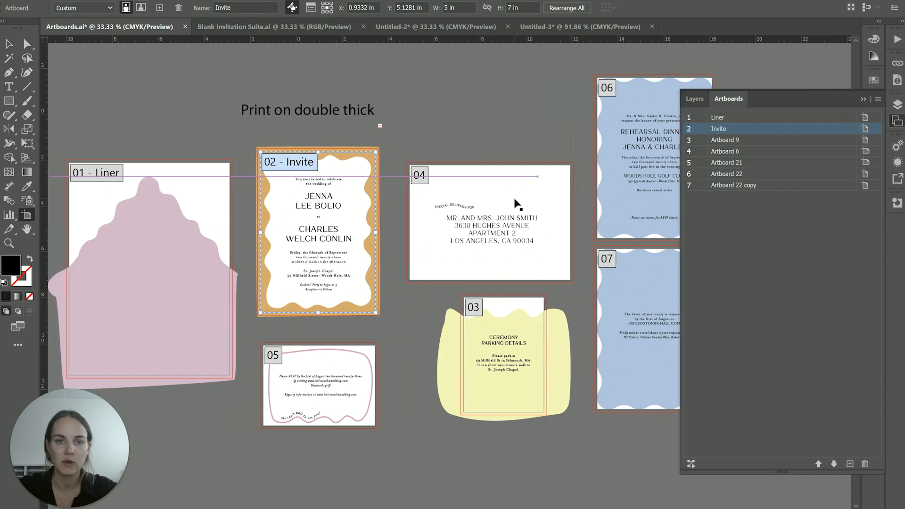
{"action": "scroll", "coordinate": [516, 203], "scroll_direction": "left", "scroll_amount": 2}
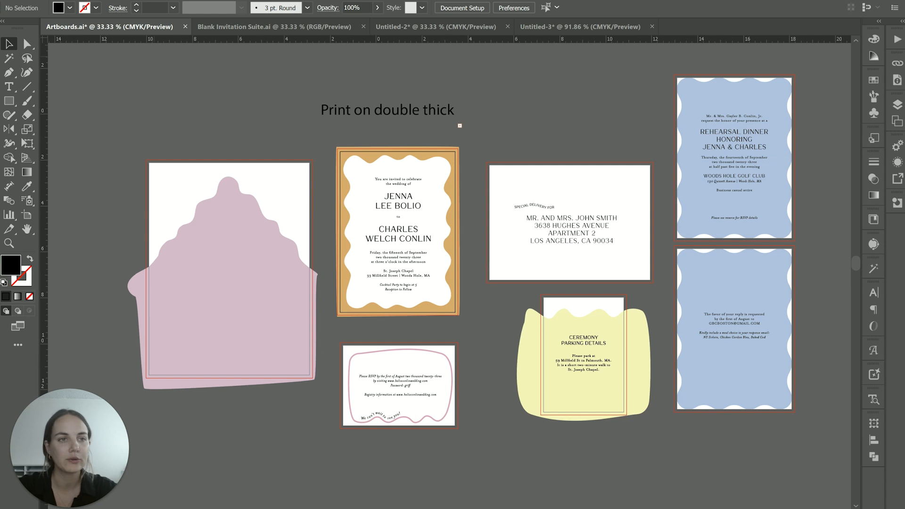
- Save a version of the document as an Adobe PDF named Artboards on the Desktop, limited to the artboard range 6,7
{"action": "left_click", "coordinate": [54, 0]}
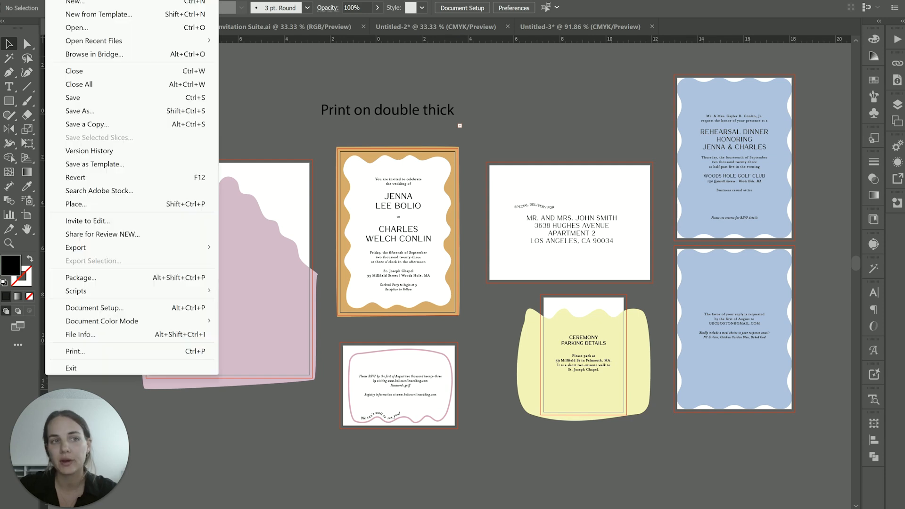
{"action": "left_click", "coordinate": [114, 113]}
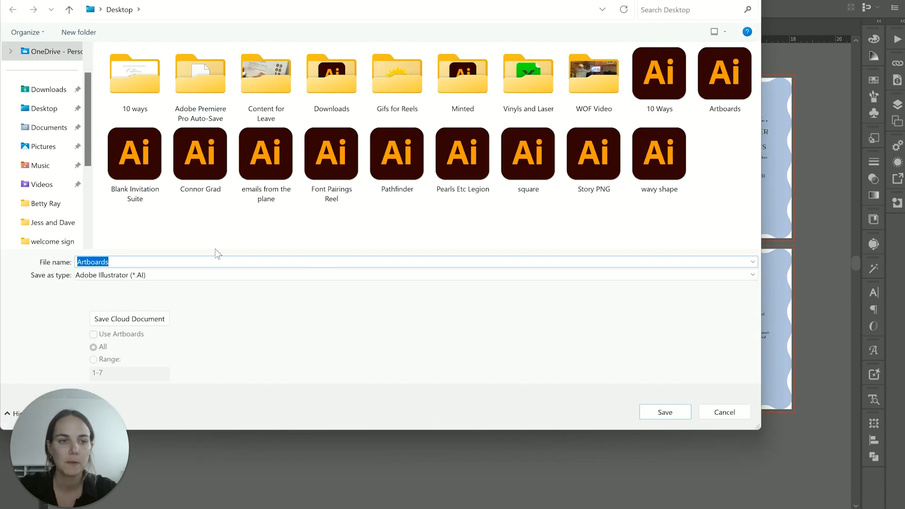
{"action": "left_click", "coordinate": [203, 277]}
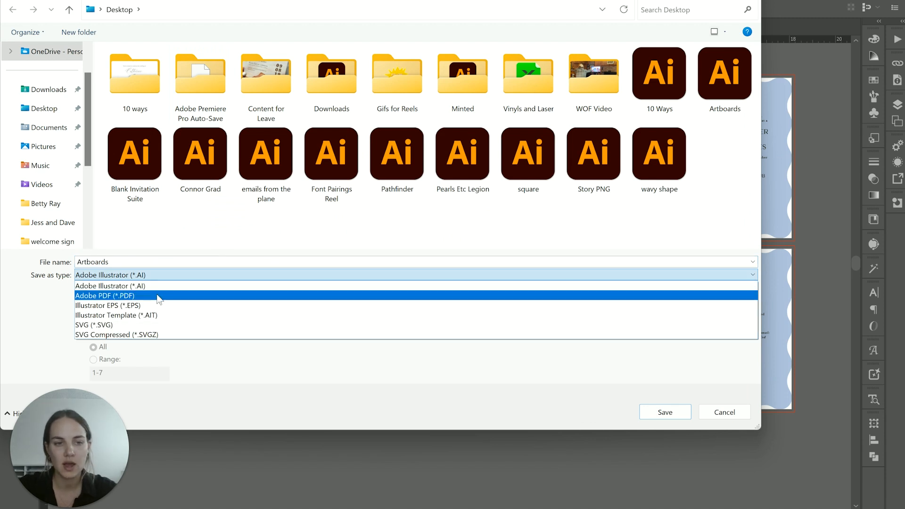
{"action": "left_click", "coordinate": [158, 299]}
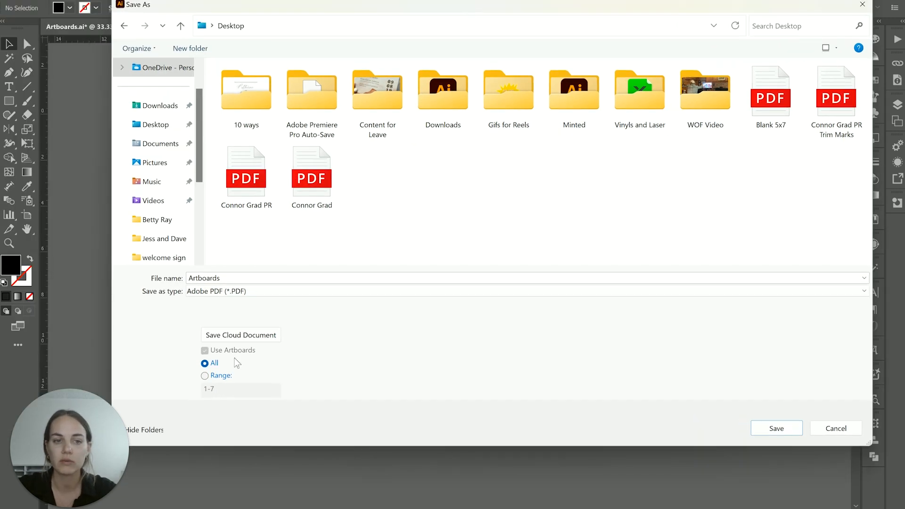
{"action": "left_click", "coordinate": [206, 376]}
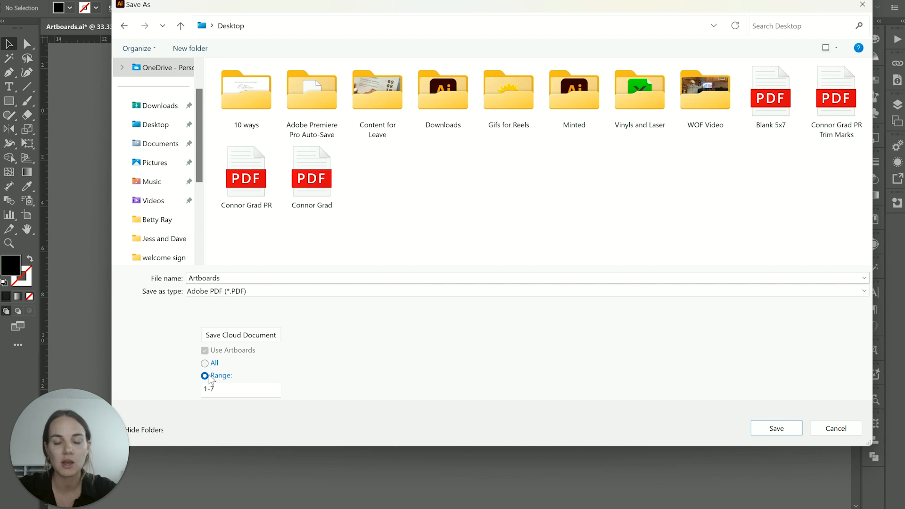
{"action": "left_click", "coordinate": [236, 391]}
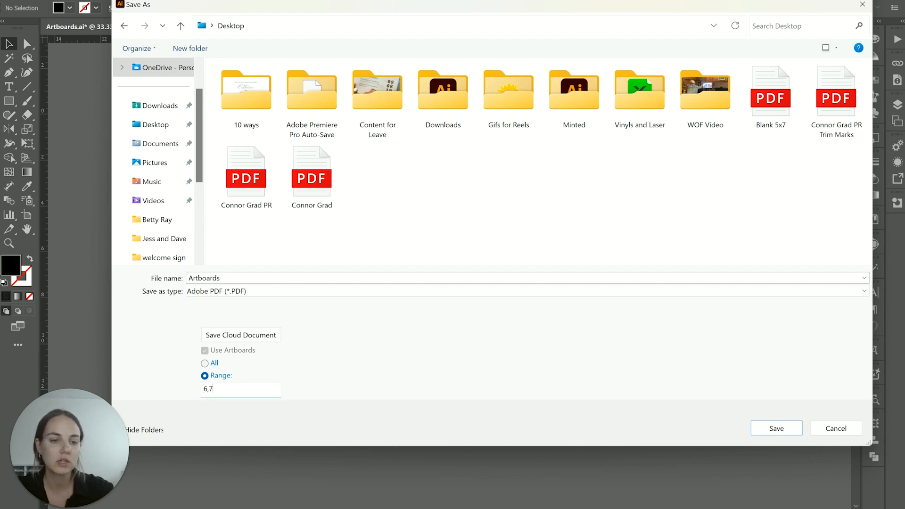
{"action": "left_click", "coordinate": [770, 427]}
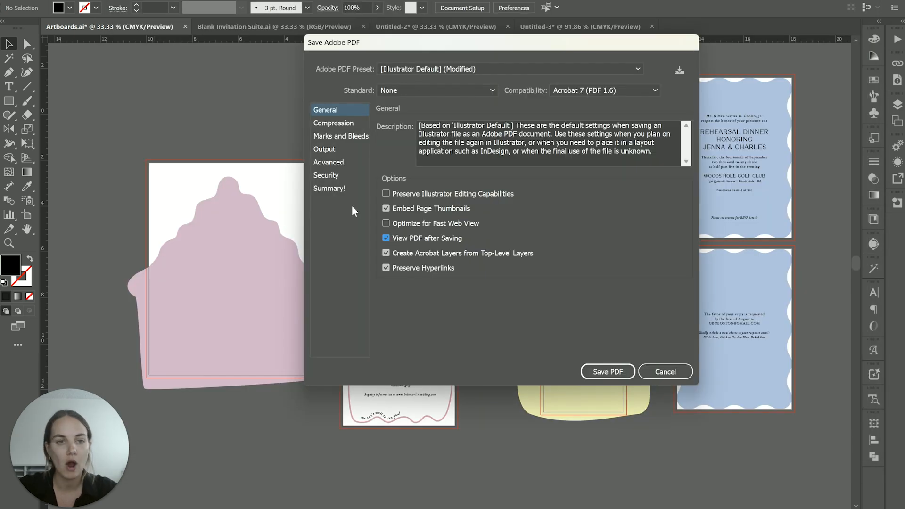
- Save the PDF with the document's bleed settings and no printer's marks, and look through its pages in the browser
{"action": "left_click", "coordinate": [355, 137]}
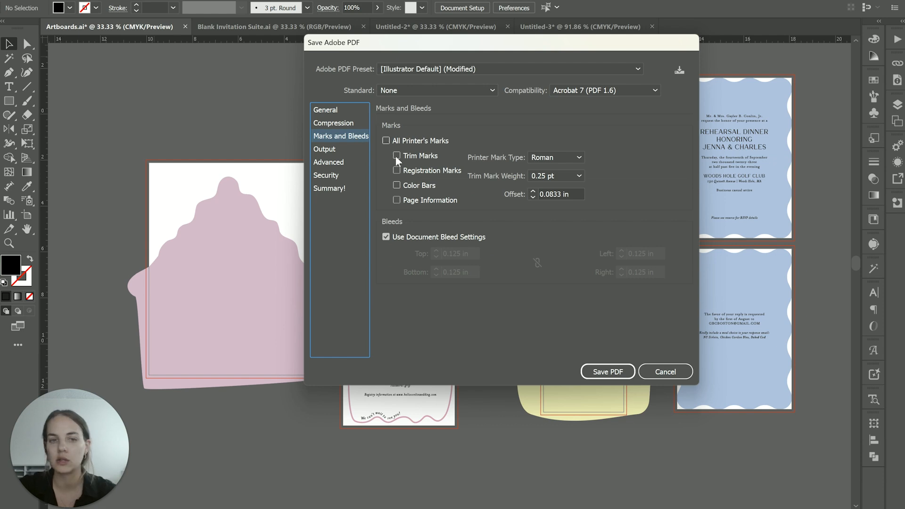
{"action": "left_click", "coordinate": [347, 111]}
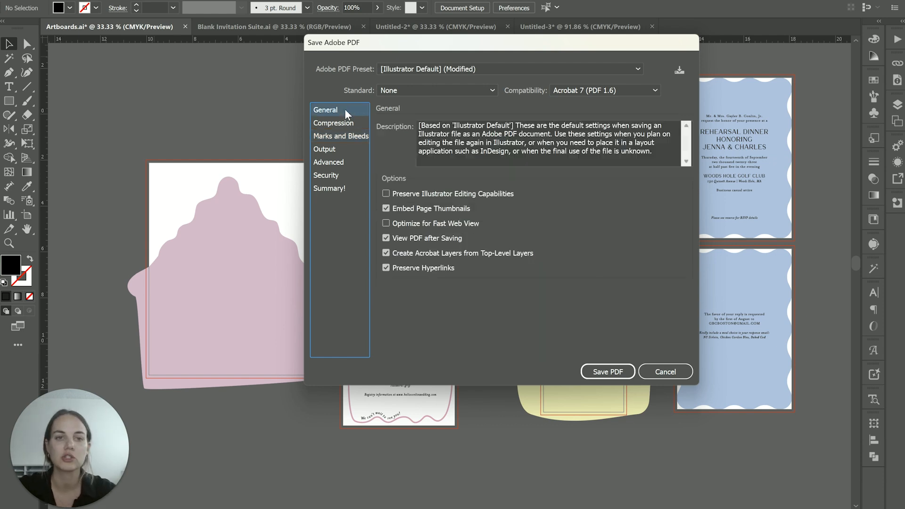
{"action": "left_click", "coordinate": [624, 372]}
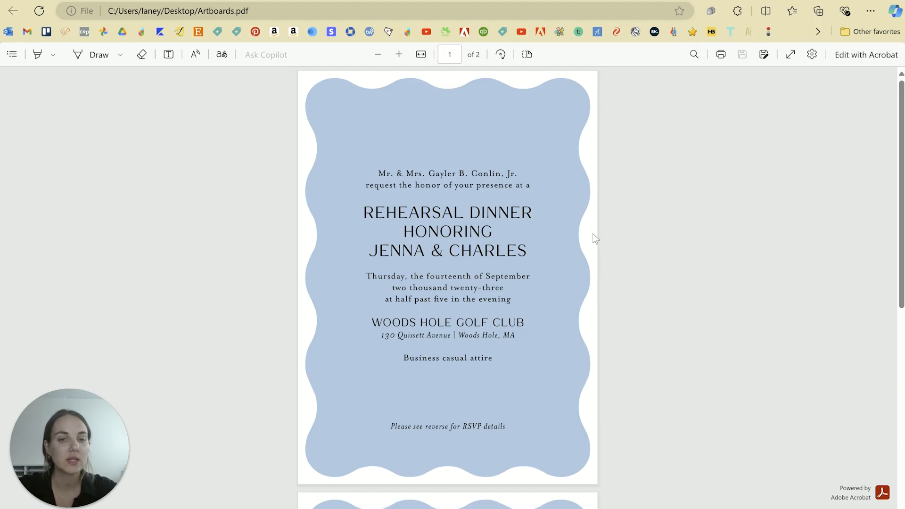
{"action": "scroll", "coordinate": [592, 233], "scroll_direction": "down", "scroll_amount": 4}
{"action": "scroll", "coordinate": [592, 234], "scroll_direction": "down", "scroll_amount": 4}
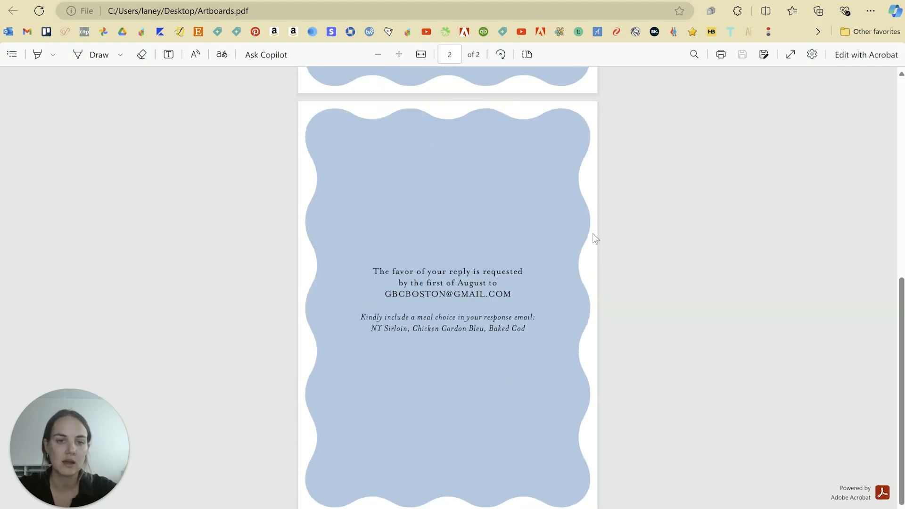
{"action": "scroll", "coordinate": [592, 233], "scroll_direction": "up", "scroll_amount": 8}
{"action": "scroll", "coordinate": [465, 389], "scroll_direction": "down", "scroll_amount": 5}
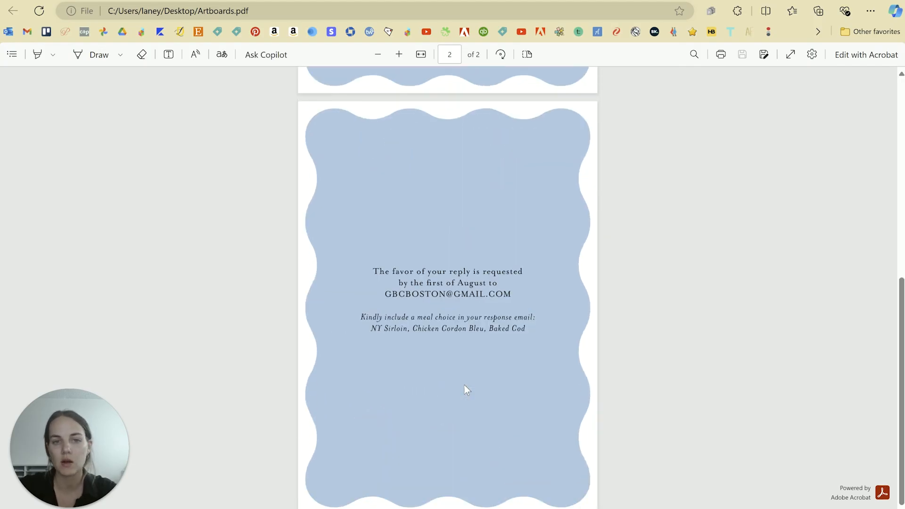
{"action": "scroll", "coordinate": [466, 389], "scroll_direction": "up", "scroll_amount": 5}
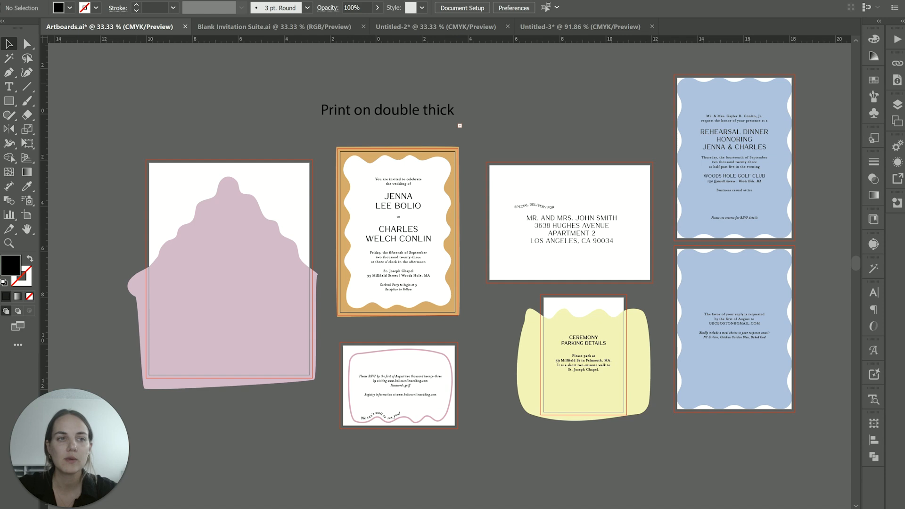
- Export the whole Illustrator canvas, without using artboards, as a CMYK JPEG named Artboards at maximum quality and 300 ppi in the Desktop's Artboards folder
{"action": "left_click", "coordinate": [53, 1]}
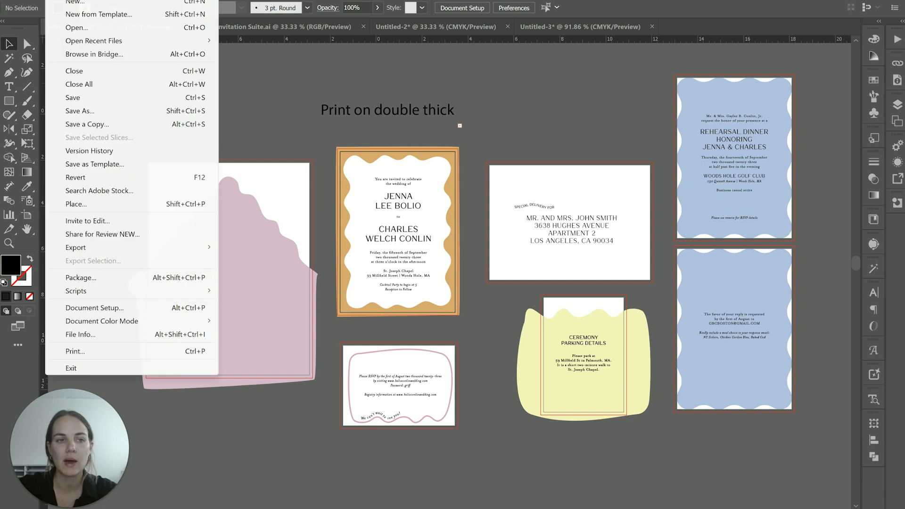
{"action": "mouse_move", "coordinate": [136, 249]}
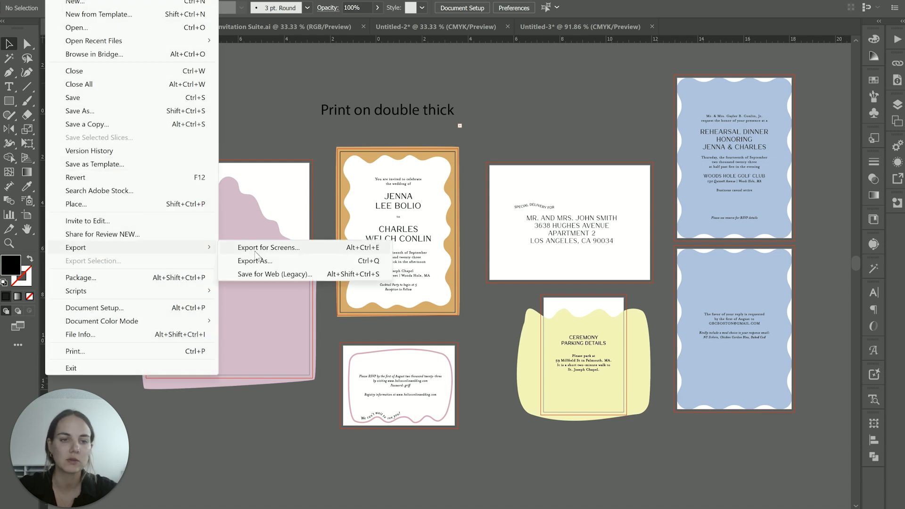
{"action": "left_click", "coordinate": [260, 263]}
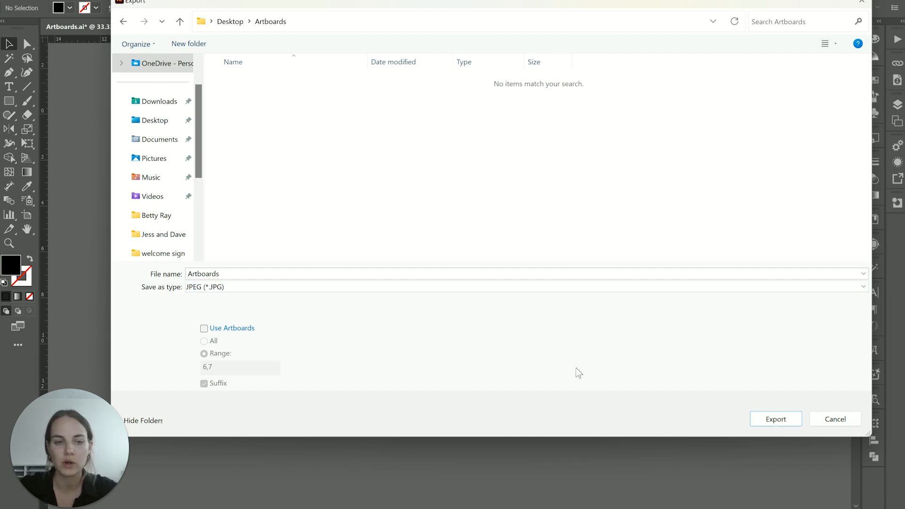
{"action": "left_click", "coordinate": [774, 420]}
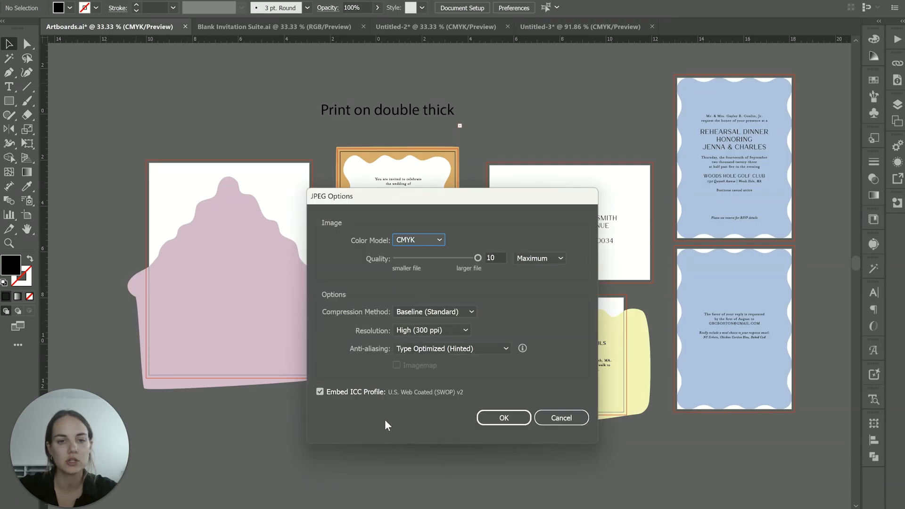
{"action": "left_click", "coordinate": [503, 420]}
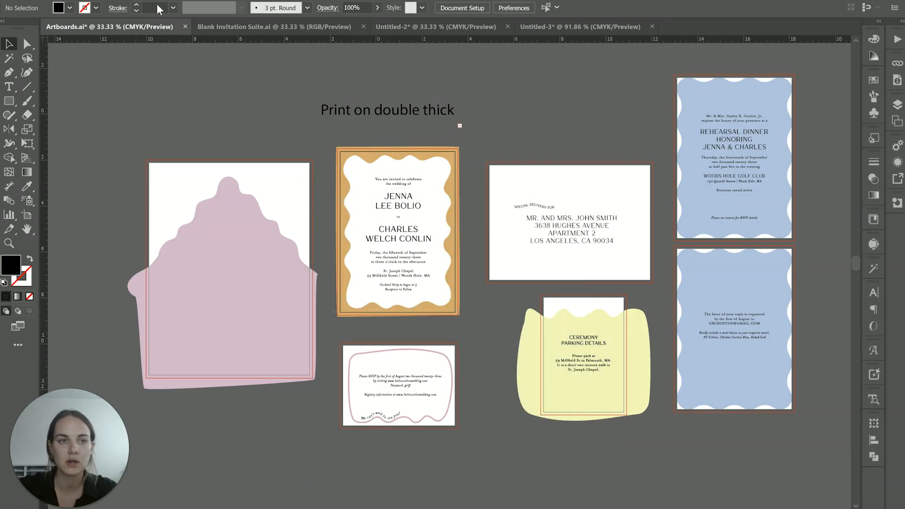
- Export all artboards as separate JPEGs named Artboards with suffixes, using the Use Artboards option set to All
{"action": "left_click", "coordinate": [55, 1]}
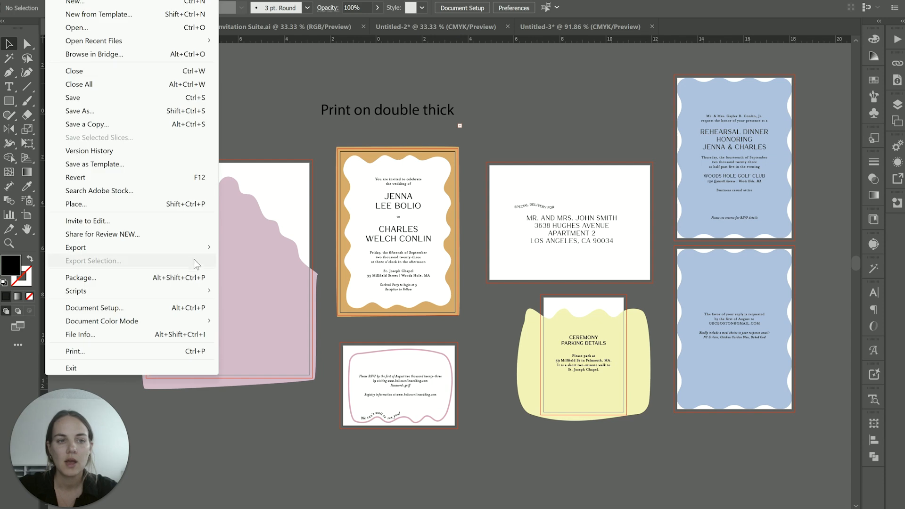
{"action": "mouse_move", "coordinate": [196, 252]}
{"action": "left_click", "coordinate": [268, 264]}
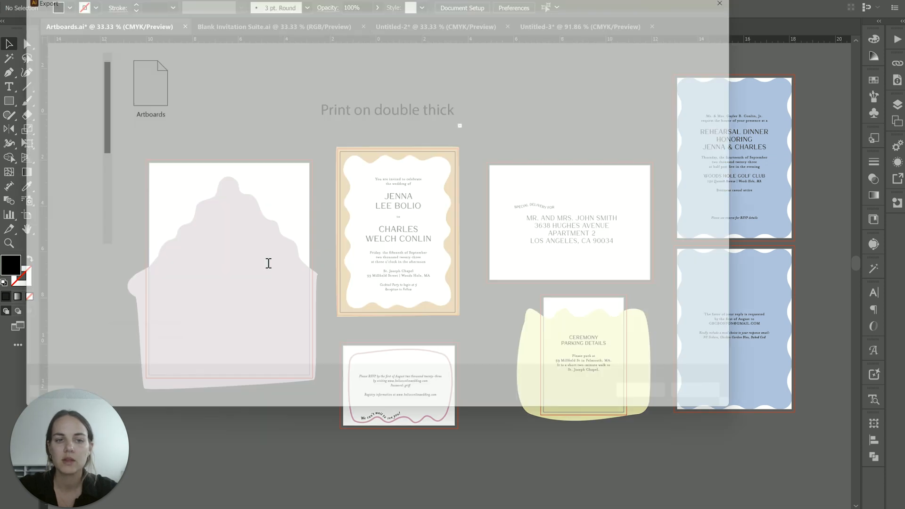
{"action": "left_click", "coordinate": [122, 317]}
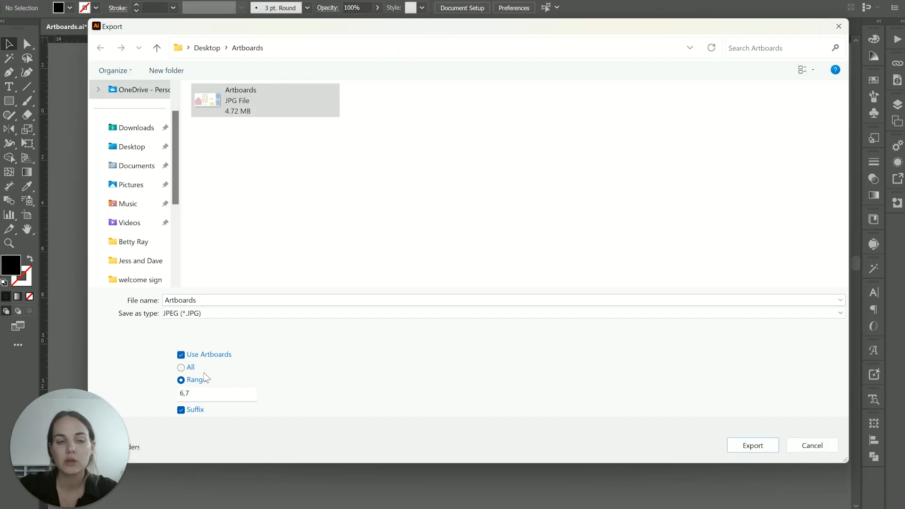
{"action": "left_click", "coordinate": [103, 331]}
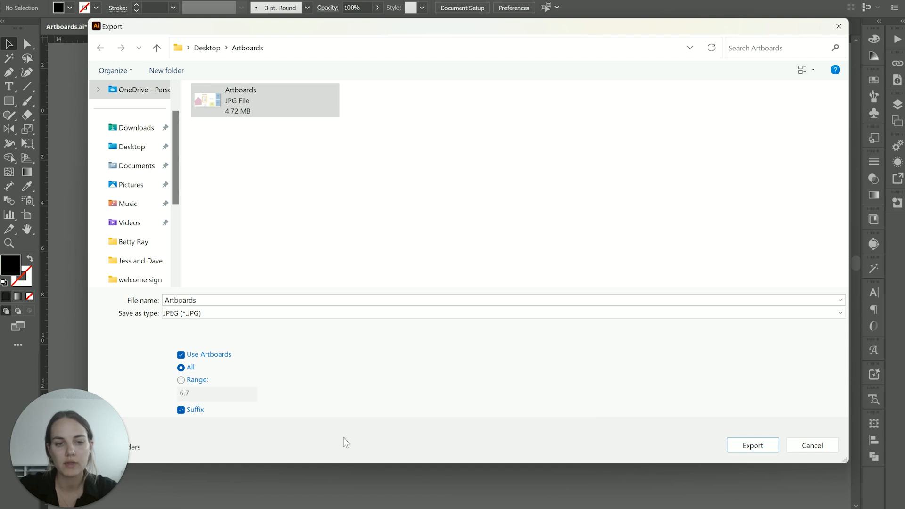
{"action": "left_click", "coordinate": [738, 449]}
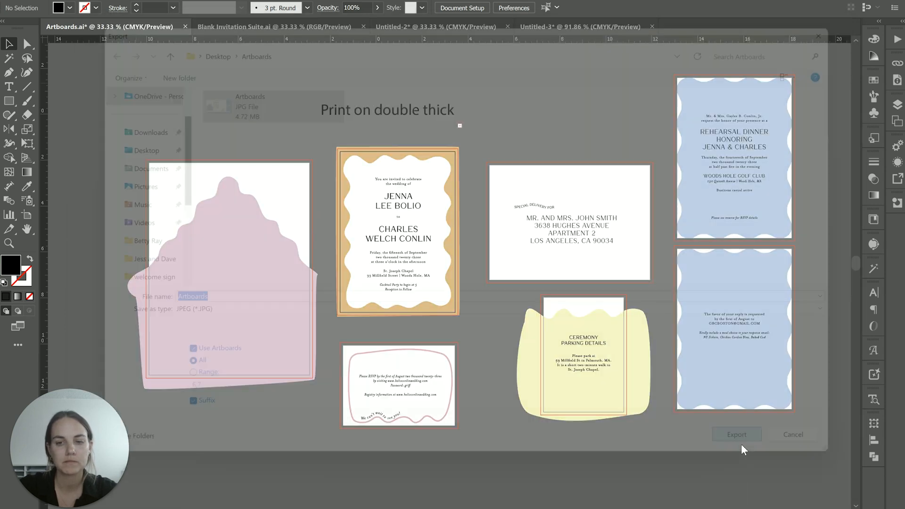
{"action": "left_click", "coordinate": [504, 417]}
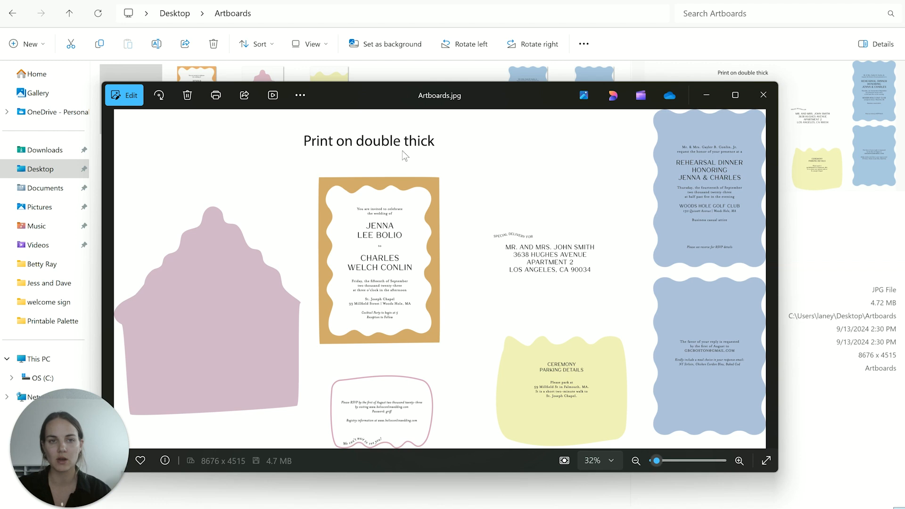
- Close the full-canvas JPEG, preview each exported artboard image from Artboards_Invite to Artboards-07 in the Artboards folder, and return to Illustrator
{"action": "left_click", "coordinate": [764, 95]}
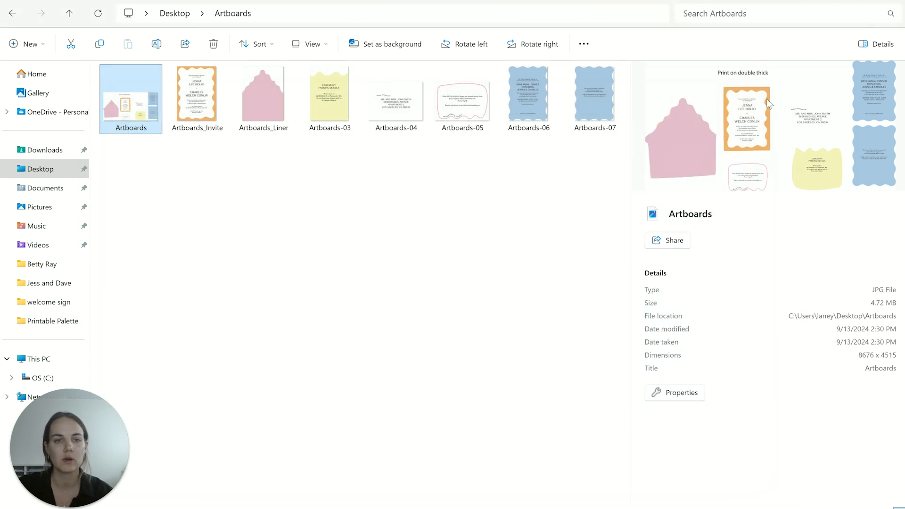
{"action": "left_click", "coordinate": [214, 102]}
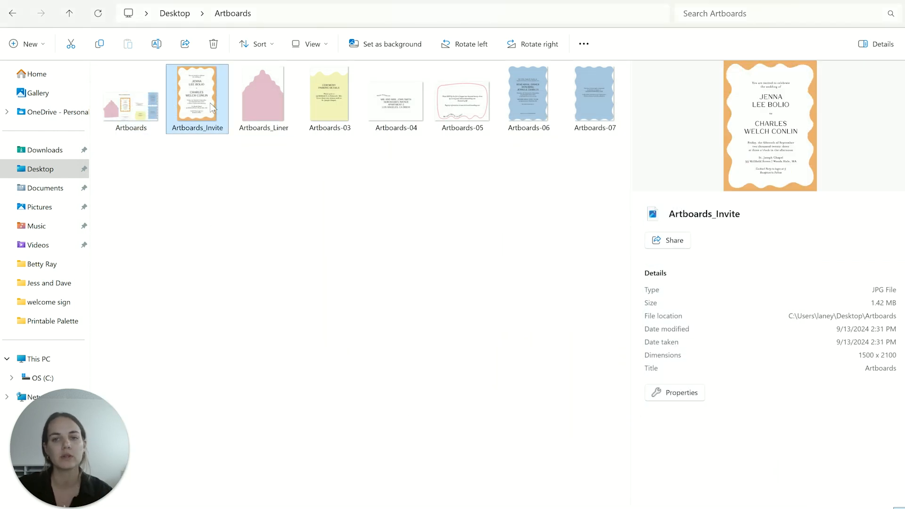
{"action": "left_click", "coordinate": [253, 106]}
{"action": "left_click", "coordinate": [324, 97]}
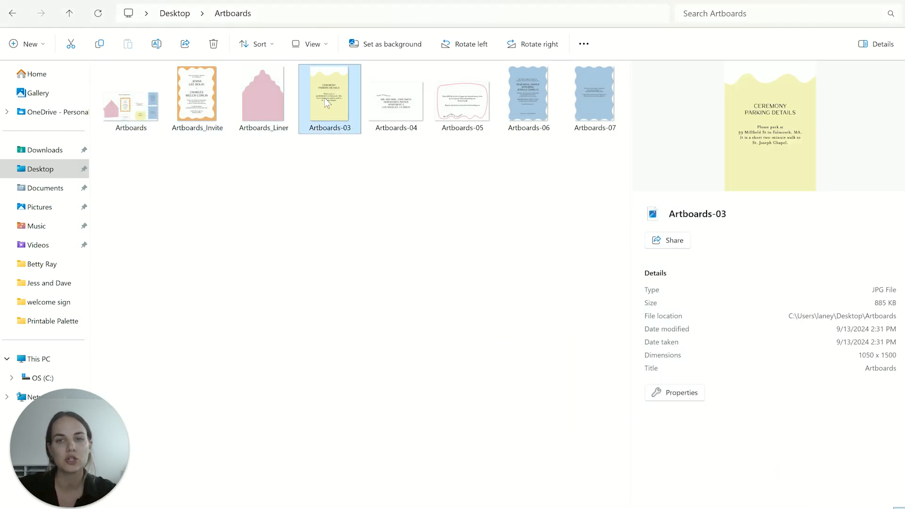
{"action": "left_click", "coordinate": [395, 100]}
{"action": "left_click", "coordinate": [457, 108]}
{"action": "left_click", "coordinate": [522, 103]}
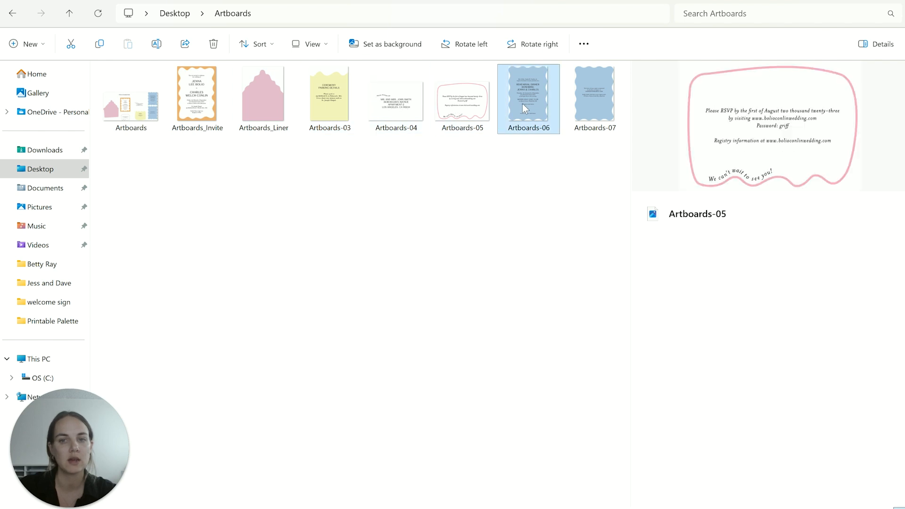
{"action": "left_click", "coordinate": [579, 102]}
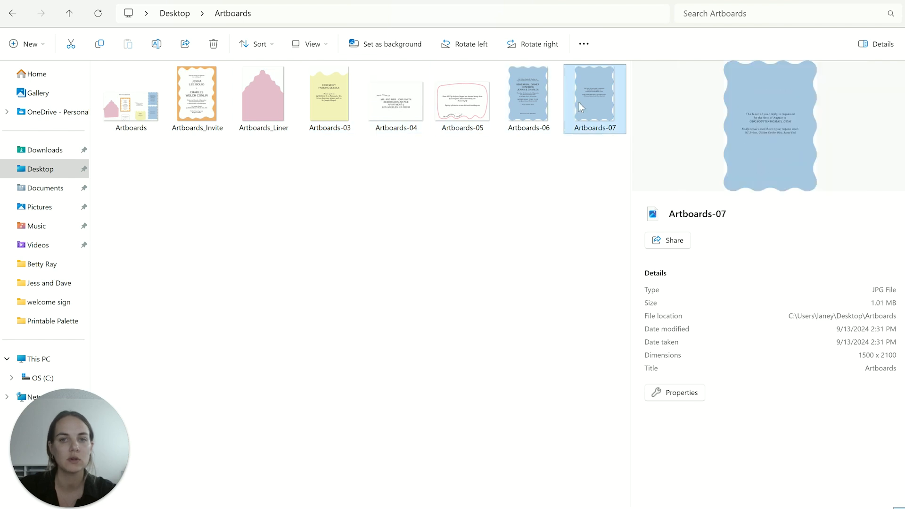
{"action": "left_click", "coordinate": [218, 117]}
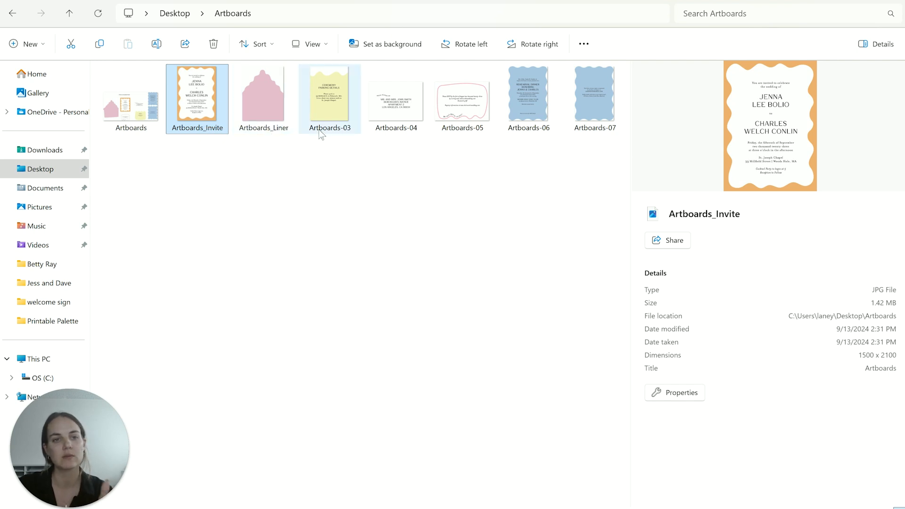
{"action": "mouse_move", "coordinate": [330, 130]}
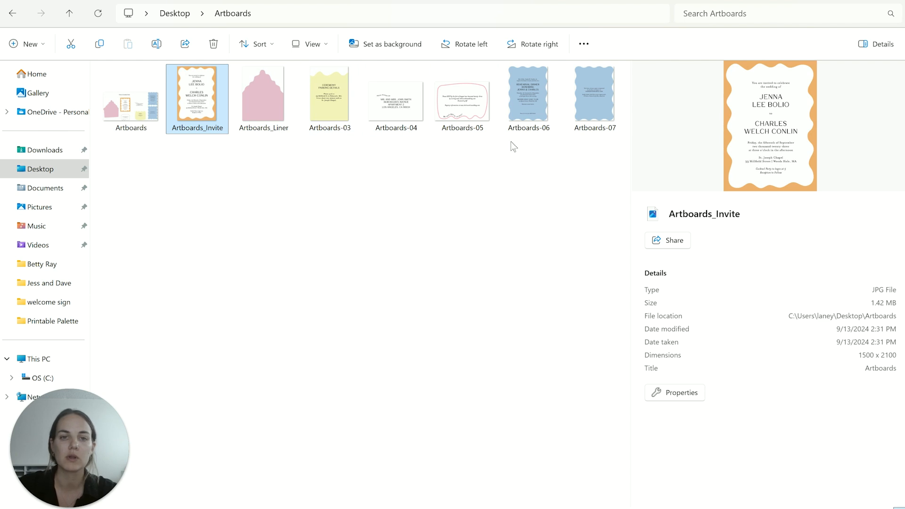
{"action": "left_click", "coordinate": [493, 226]}
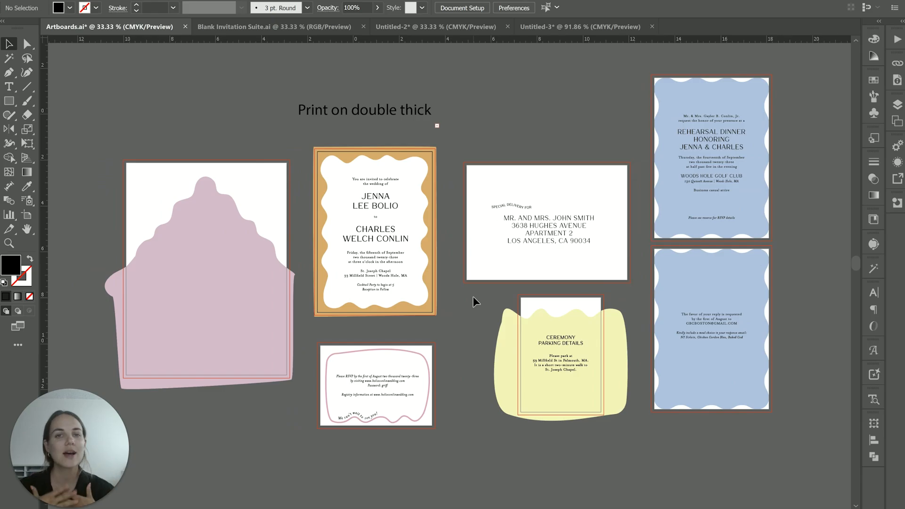